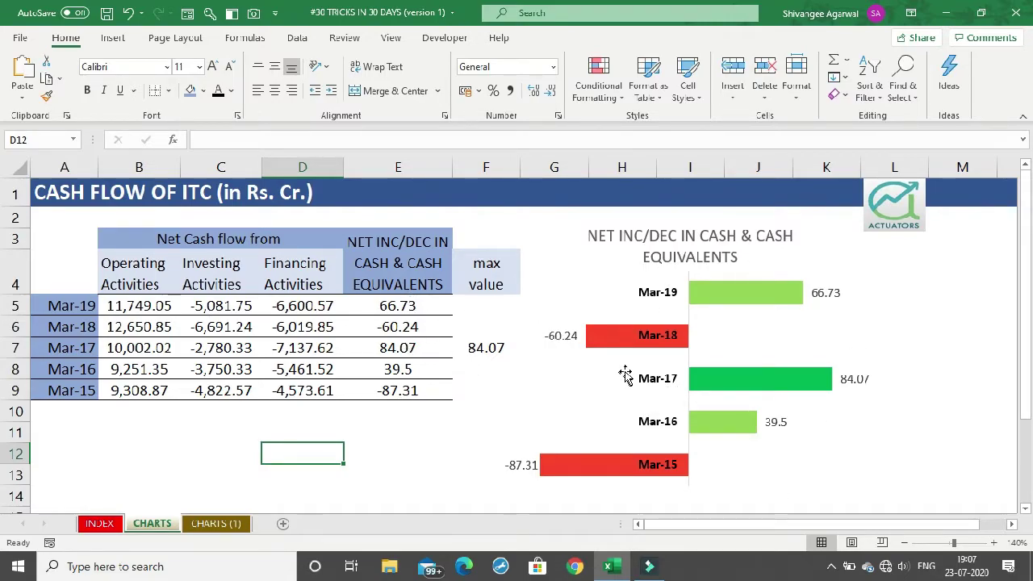
Review the finished chart on the CHARTS sheet, then move to the CHARTS (1) sheet
mouse_move(629, 349)
mouse_move(761, 391)
left_click(210, 524)
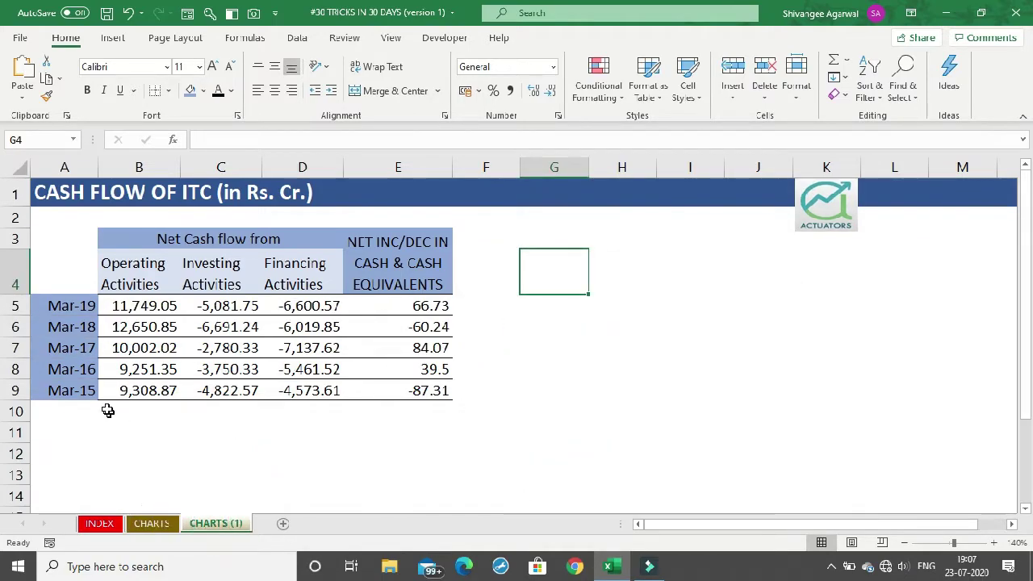
Insert a clustered bar chart of years A5:A9 against net cash change E5:E9, resized beside the table
left_click_drag(73, 302, 70, 390)
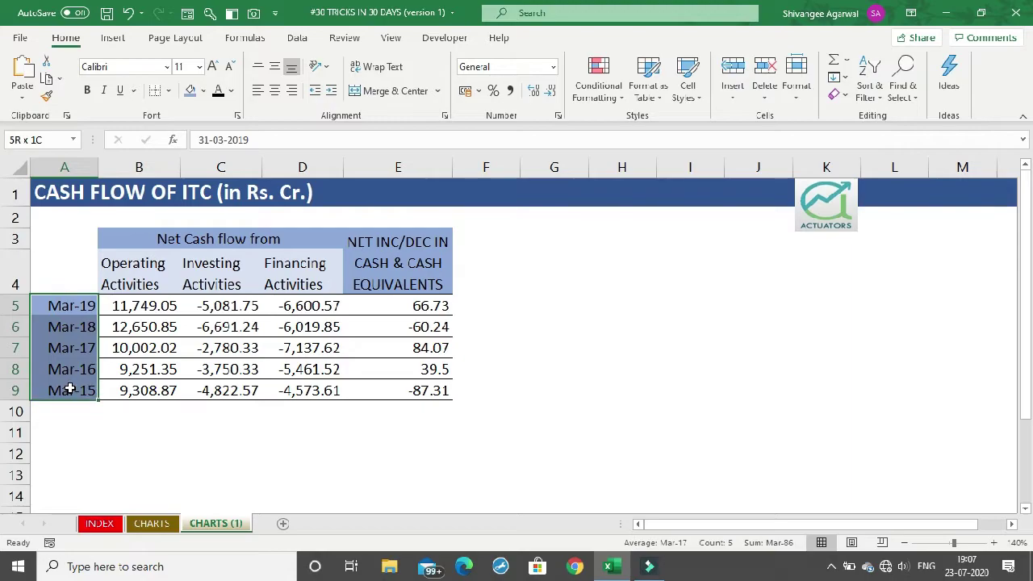
left_click_drag(401, 307, 393, 389)
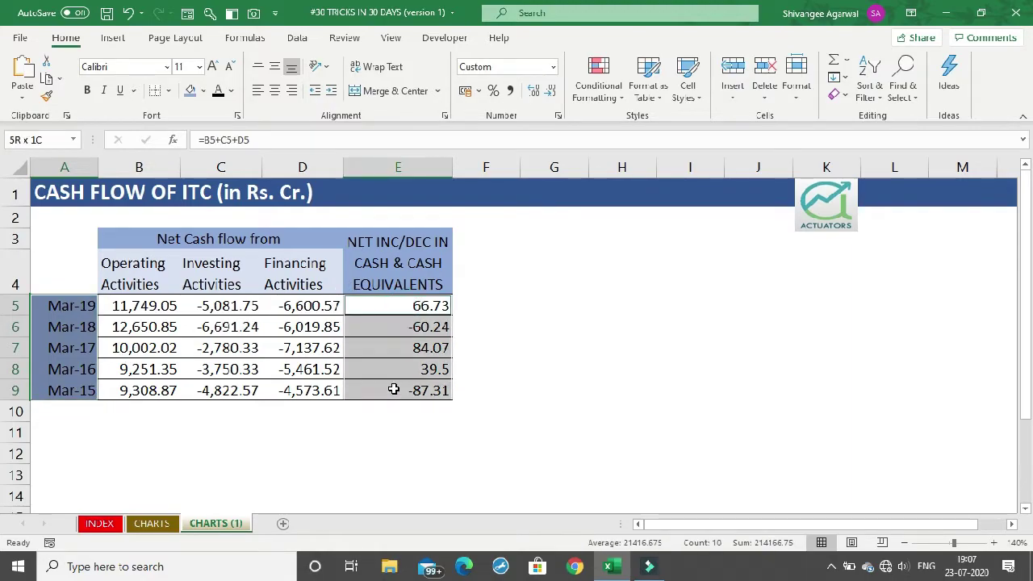
left_click(115, 39)
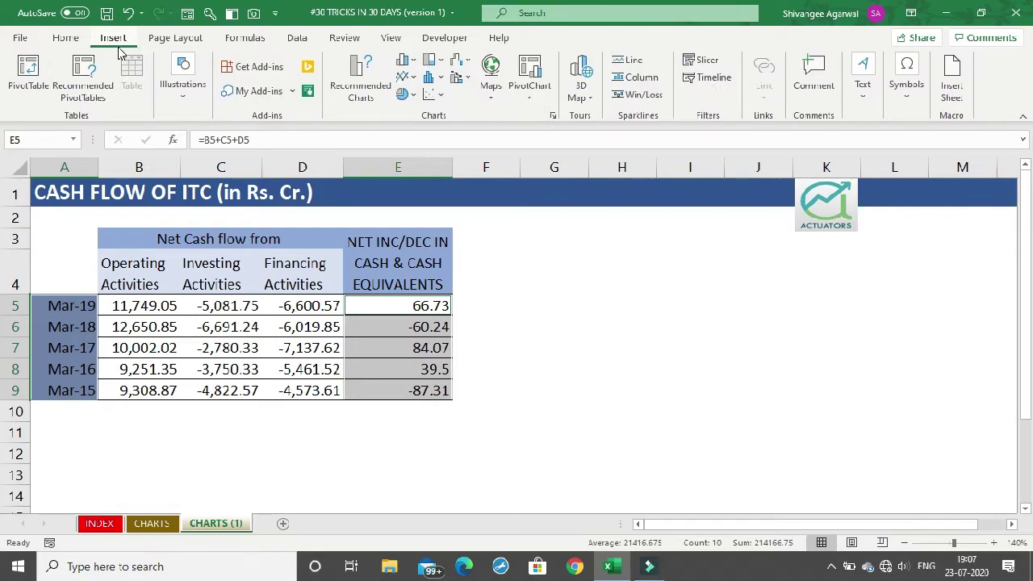
left_click(408, 66)
left_click(419, 242)
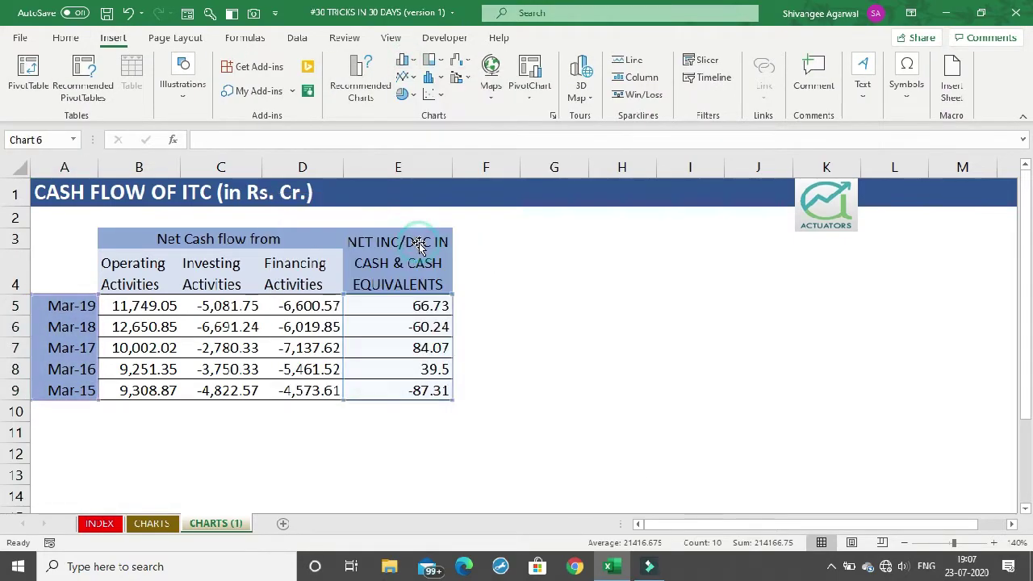
left_click_drag(777, 498, 685, 480)
left_click_drag(607, 196, 800, 226)
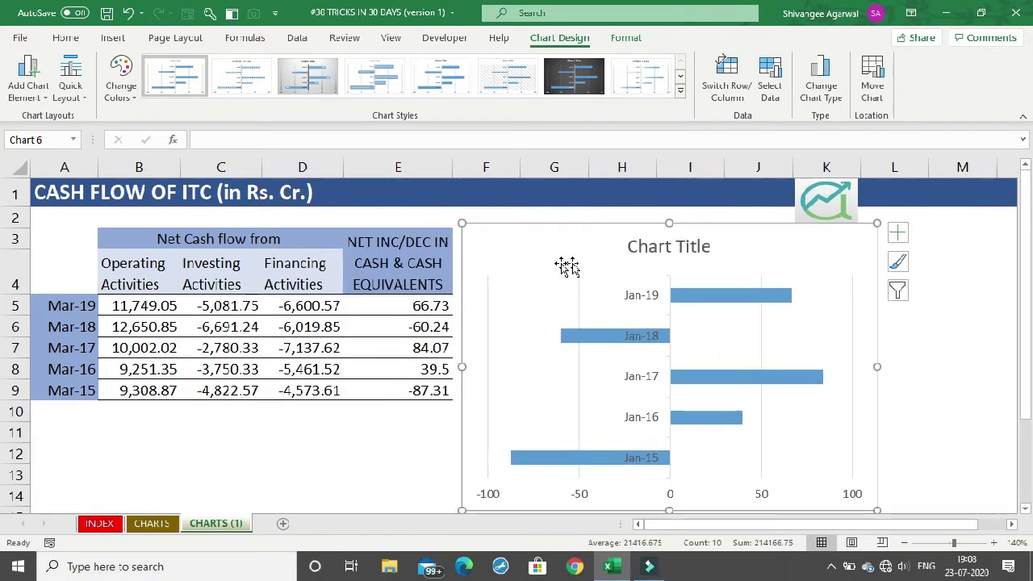
Replace the chart title with E3's text 'NET INC/DEC IN CASH & CASH EQUIVALENTS', shrunk to 12 pt
left_click(431, 265)
left_click_drag(406, 140, 192, 137)
key("ctrl+c")
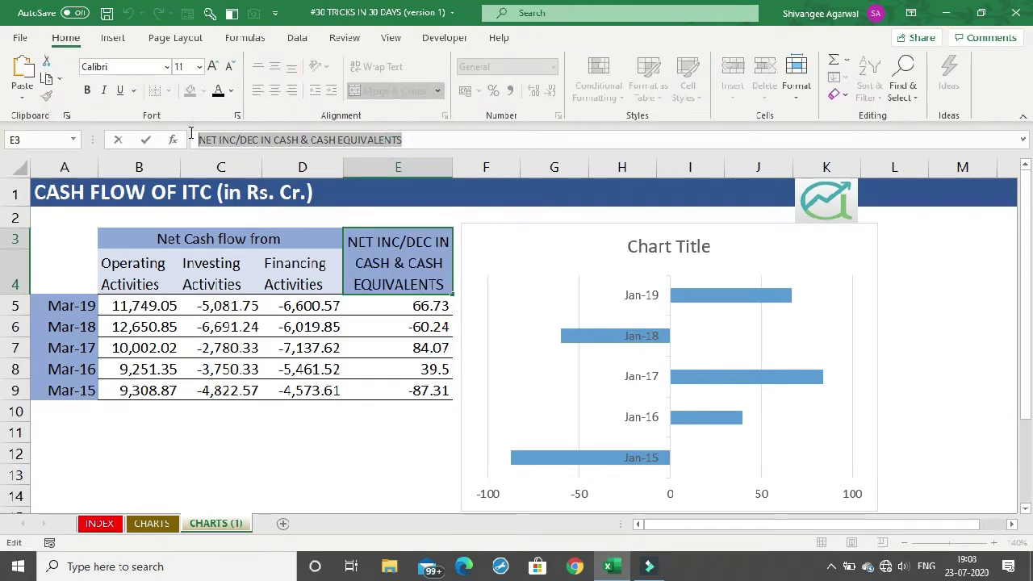
left_click(713, 246)
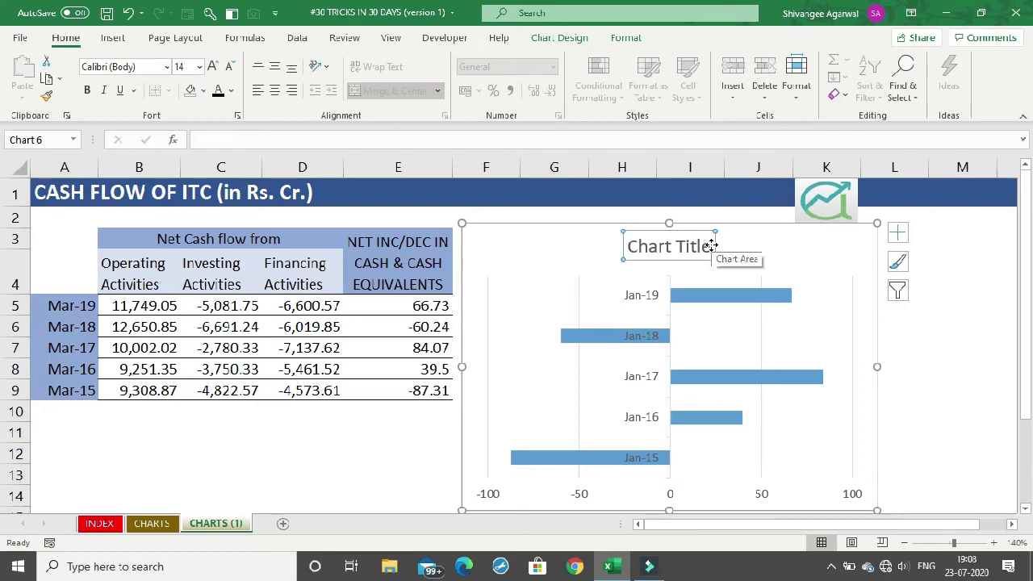
left_click_drag(710, 246, 595, 258)
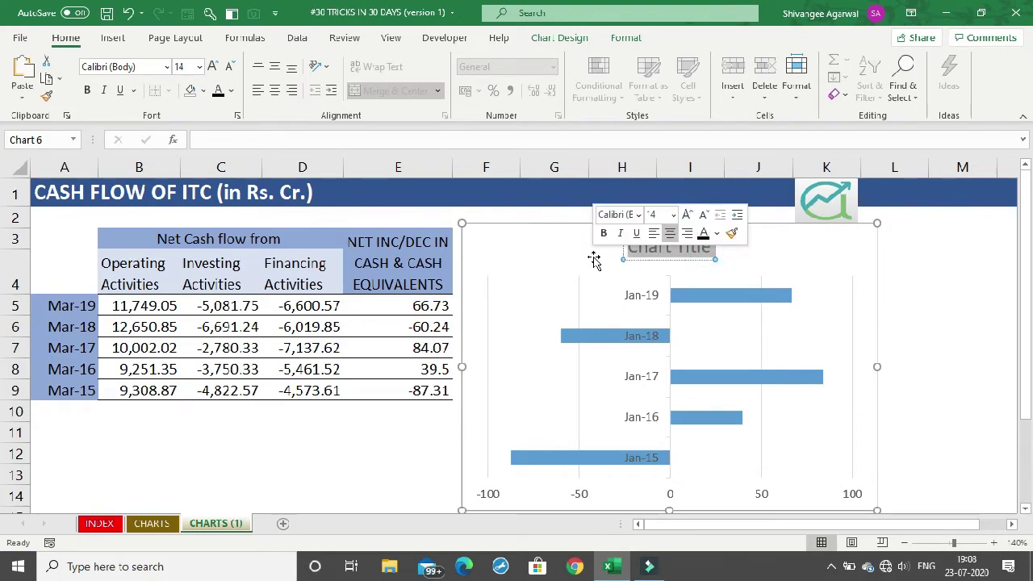
key("BackSpace")
key("ctrl+v")
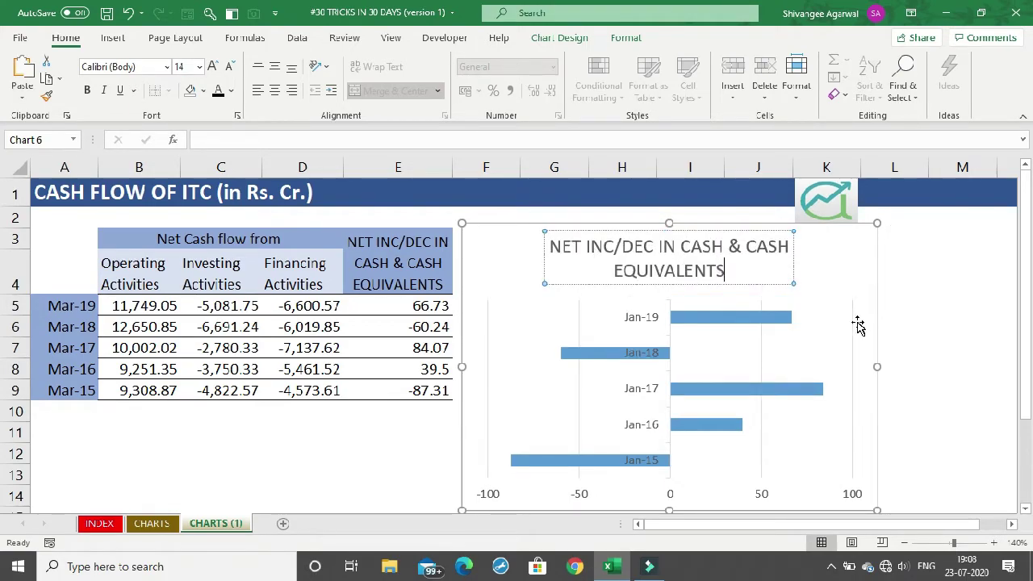
left_click_drag(734, 277, 542, 240)
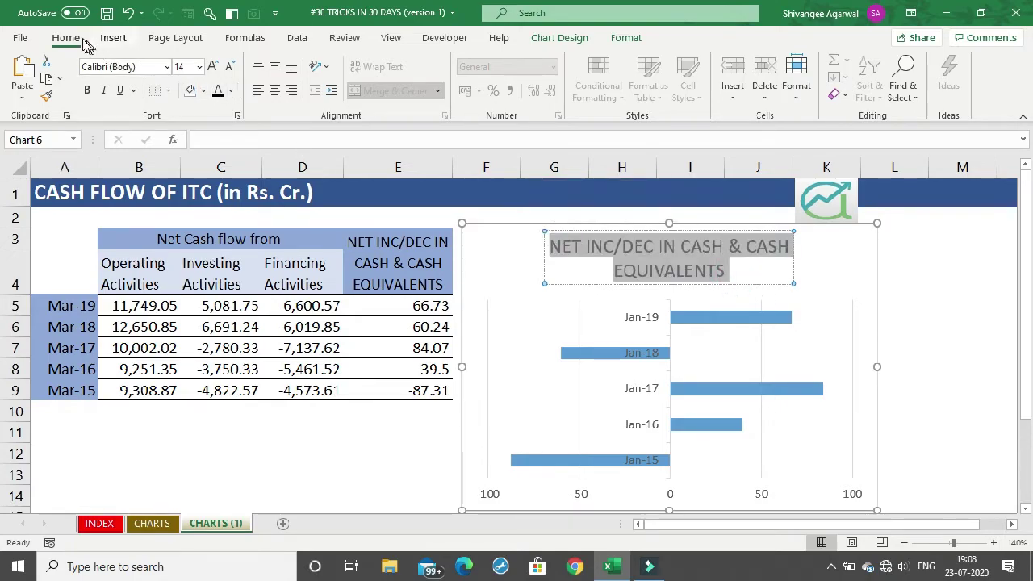
left_click(226, 71)
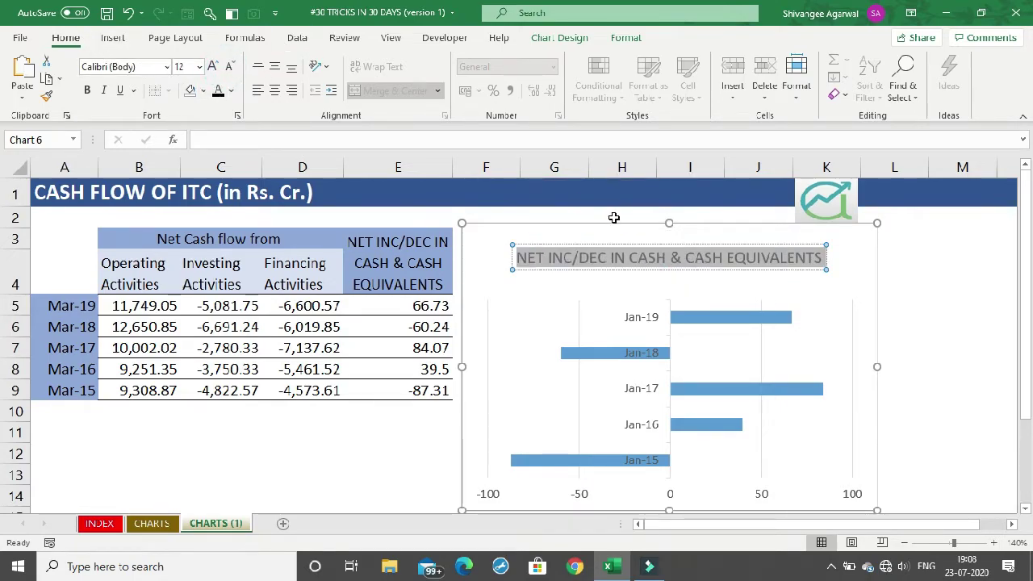
left_click(746, 242)
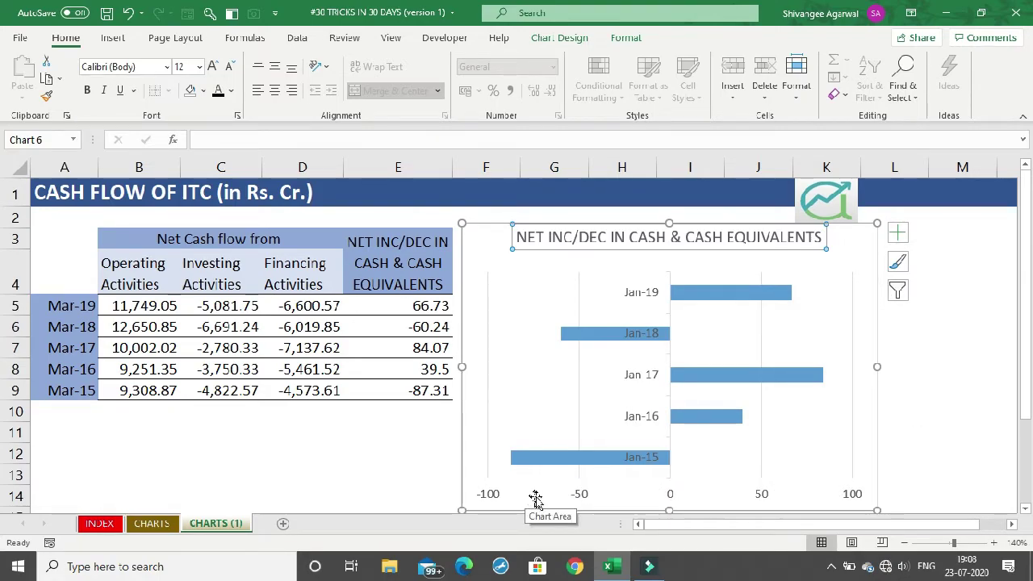
Delete the horizontal value axis and the gridlines, and add data labels to the bars
left_click(581, 494)
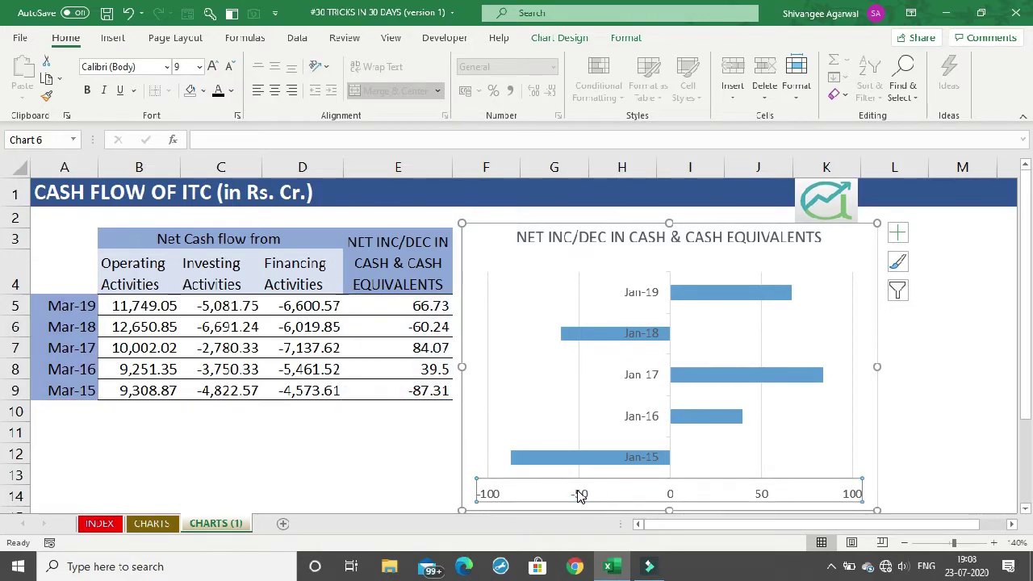
key("Delete")
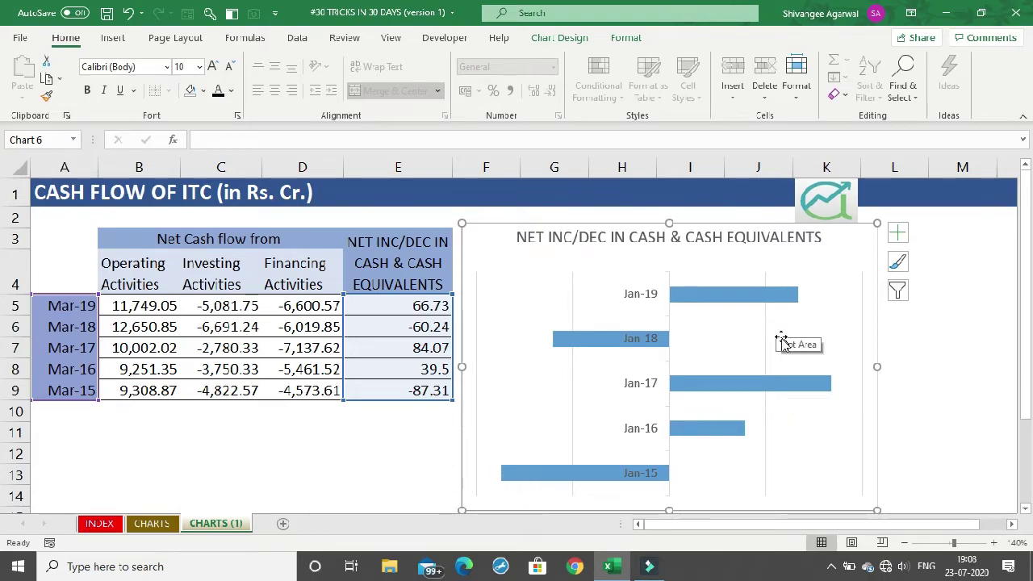
right_click(780, 389)
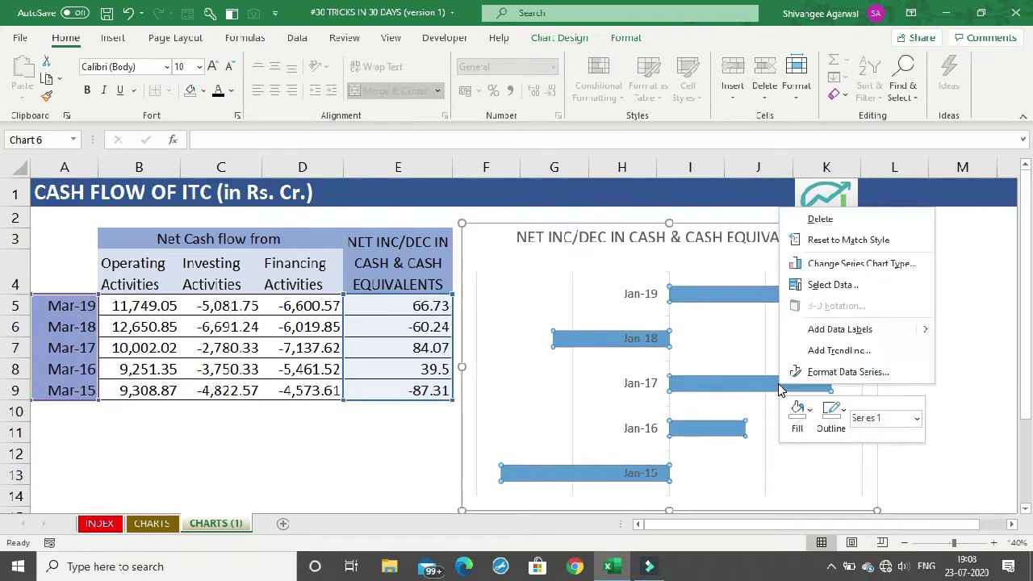
left_click(816, 331)
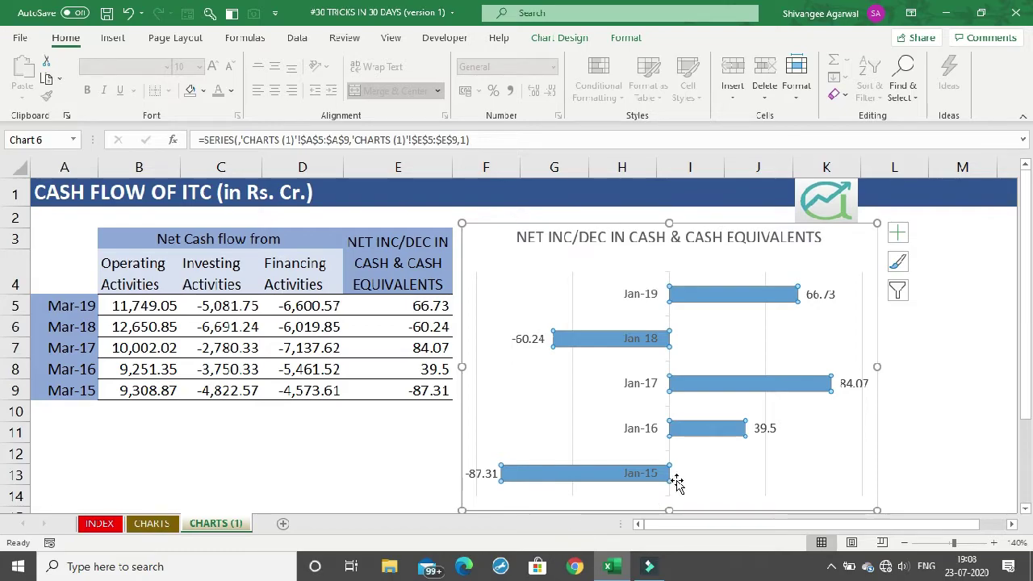
left_click(766, 468)
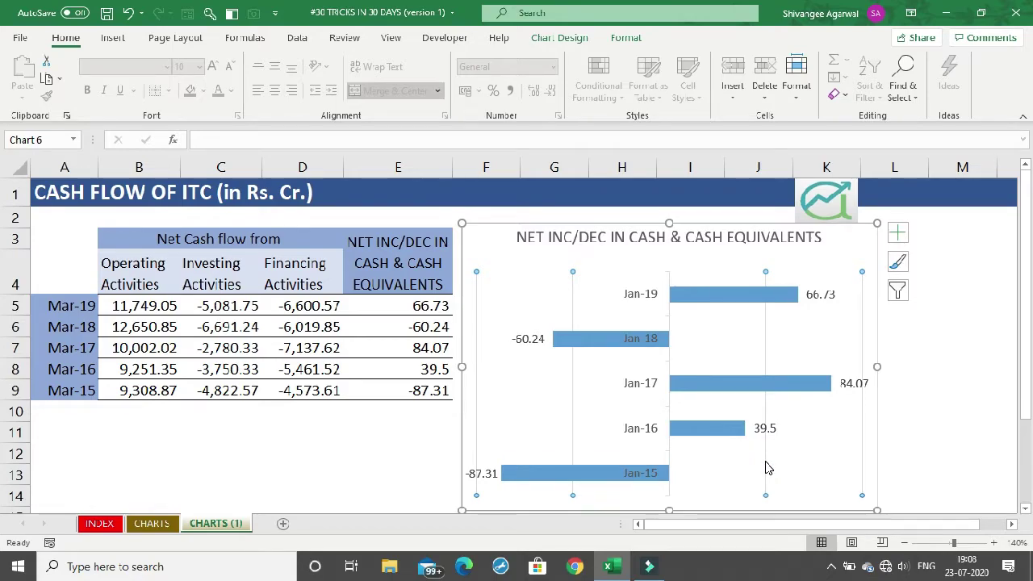
key("Delete")
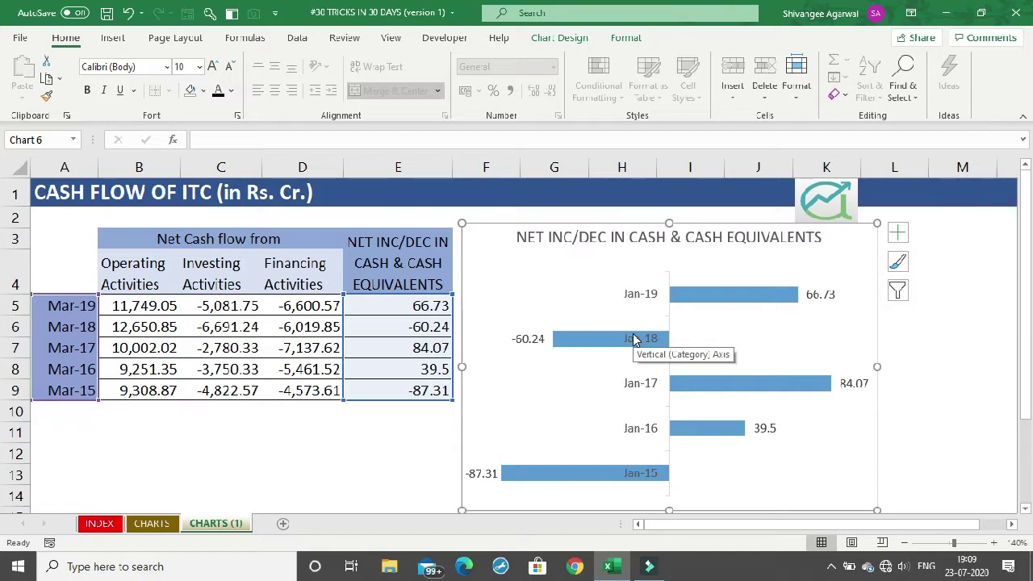
Format the year axis as a text axis with categories in reverse order, putting Mar-19 on top
left_click(634, 297)
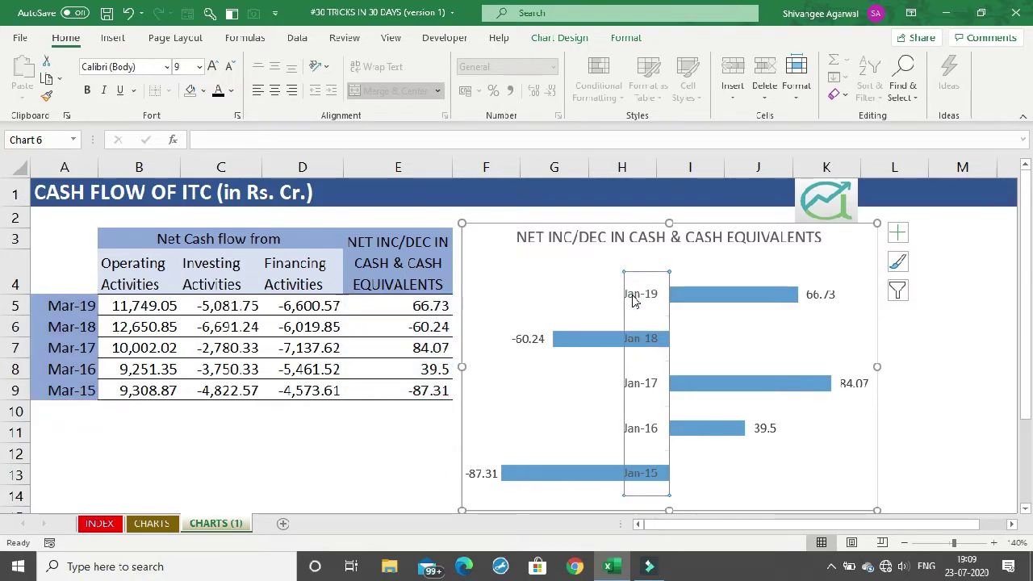
right_click(634, 298)
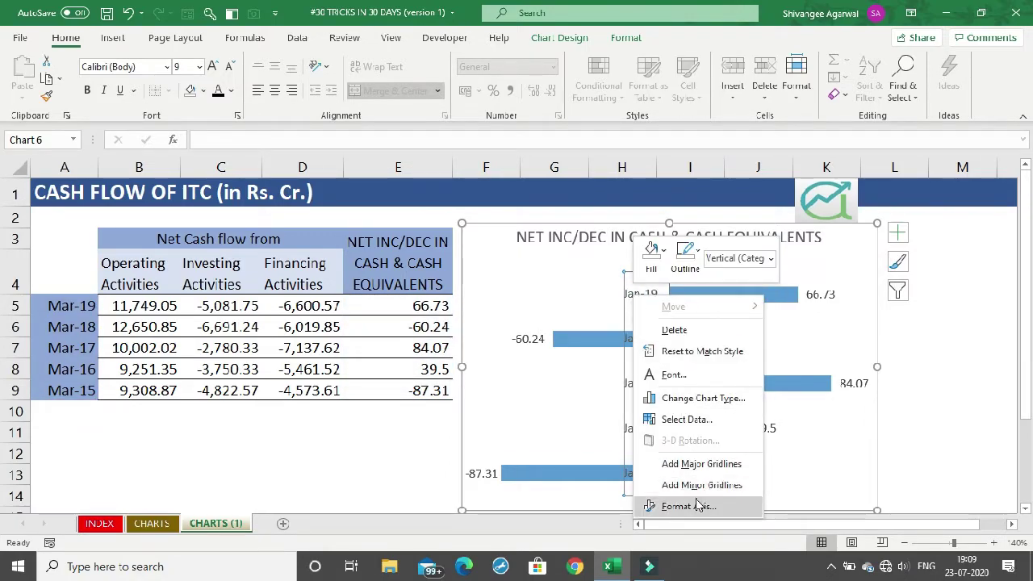
left_click(696, 502)
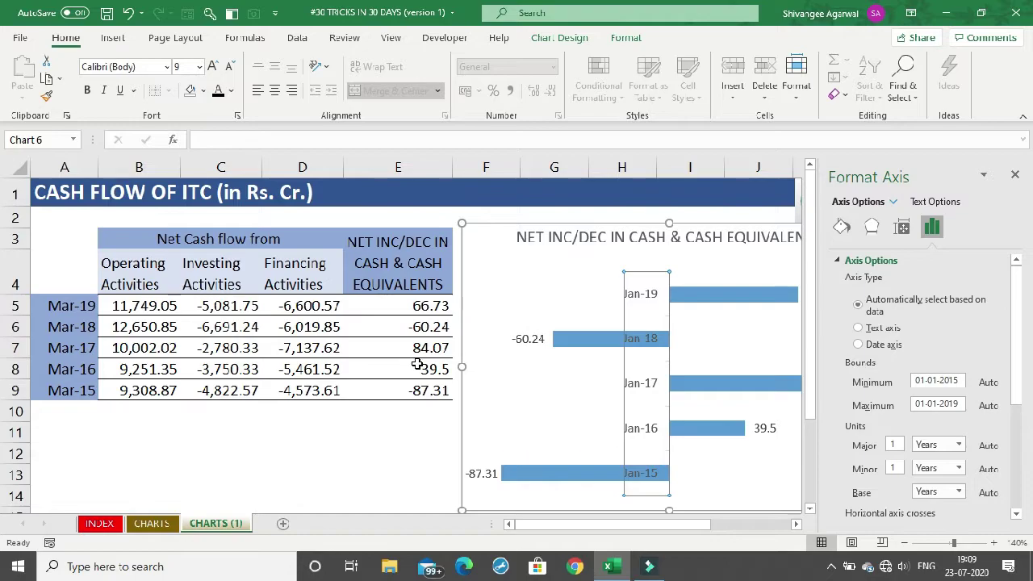
left_click(882, 331)
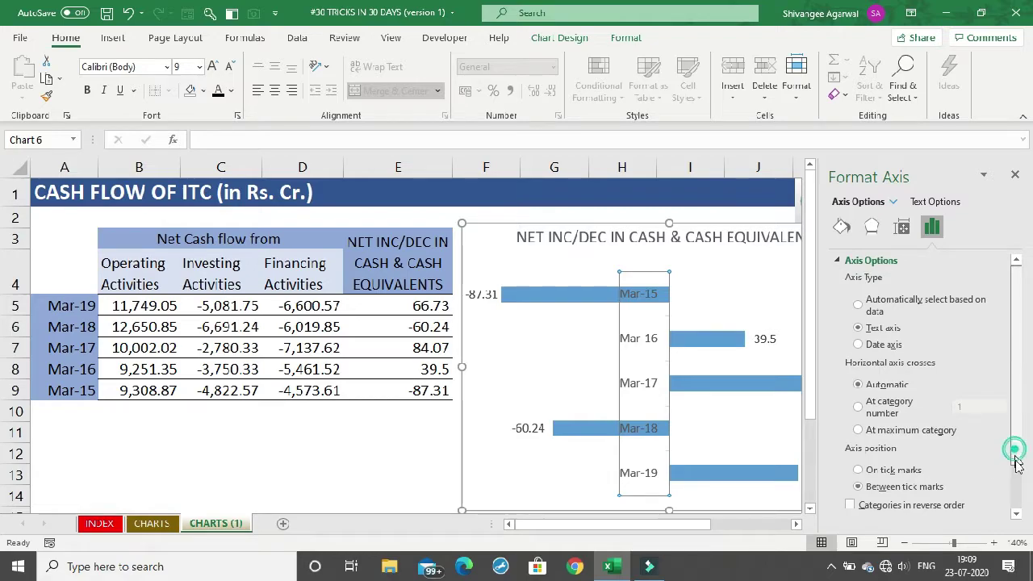
scroll(1015, 450, "down", 2)
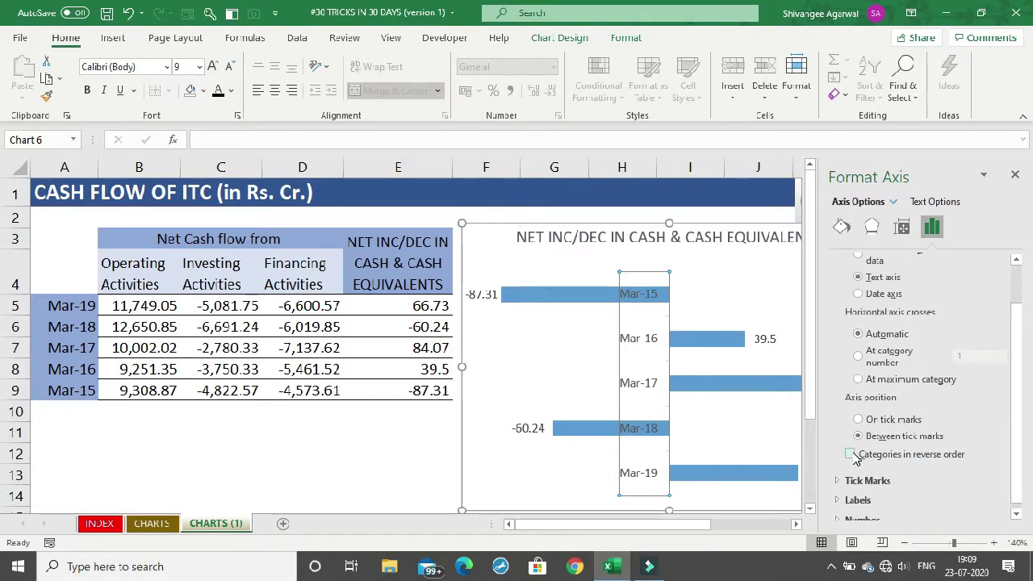
left_click(851, 454)
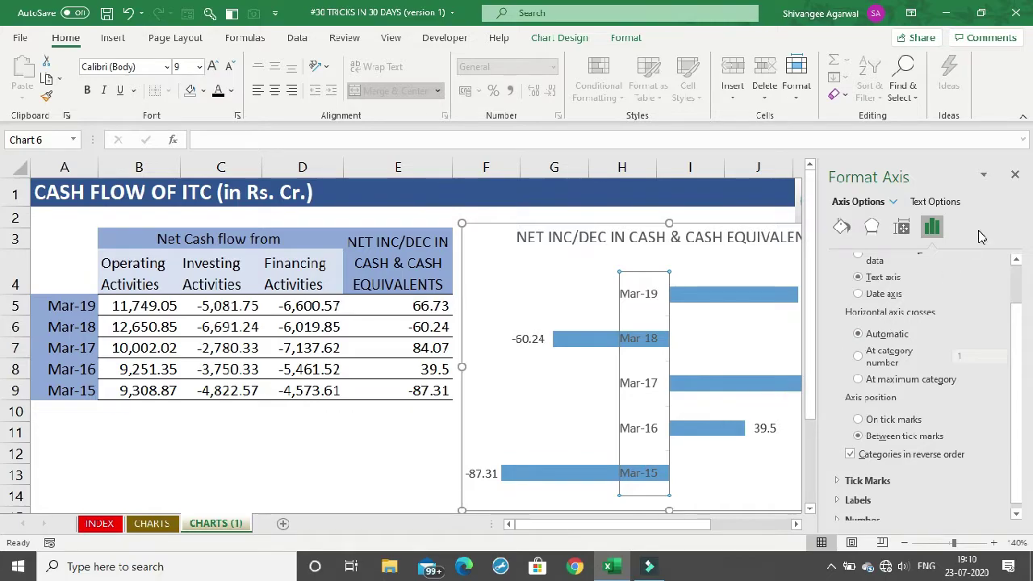
left_click(1015, 175)
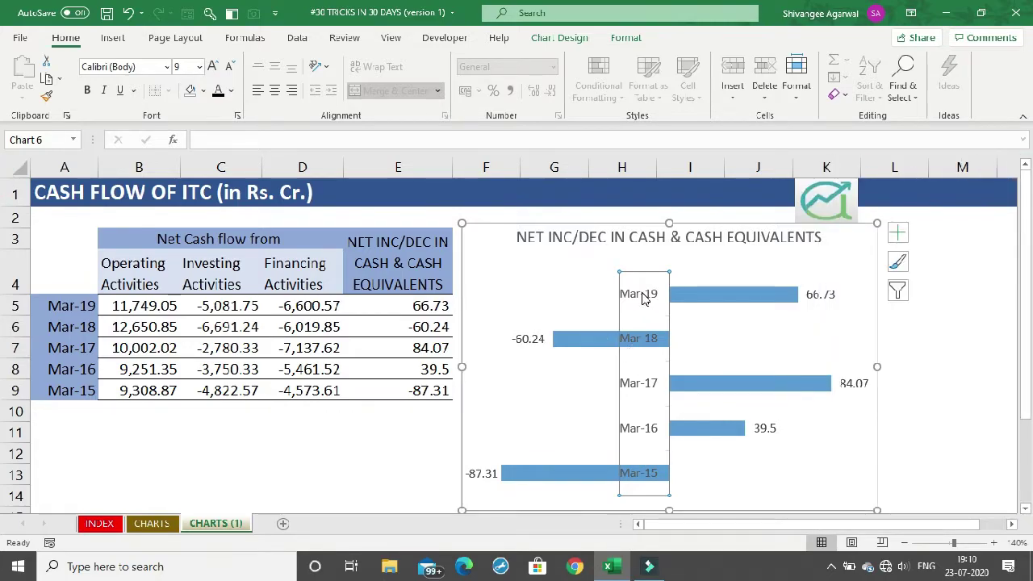
Make the year labels bold with a new font colour, then bring up Format Data Series for the bars
left_click(89, 90)
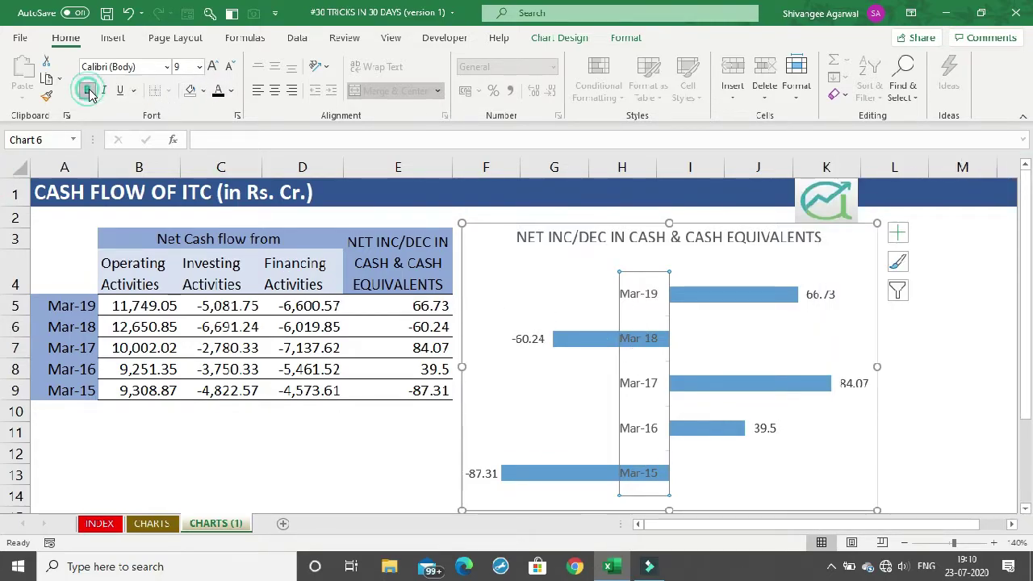
left_click(218, 91)
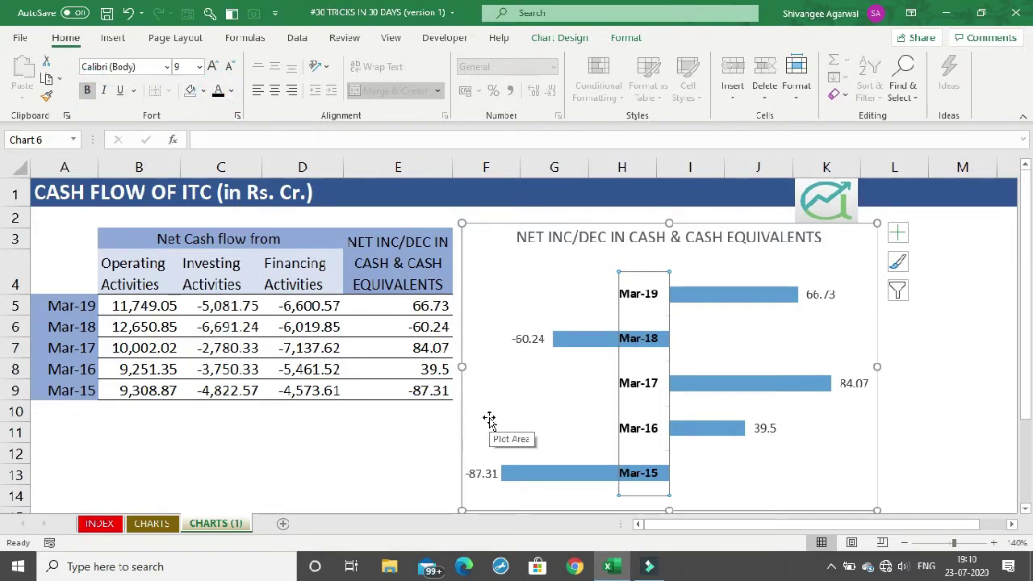
left_click(725, 294)
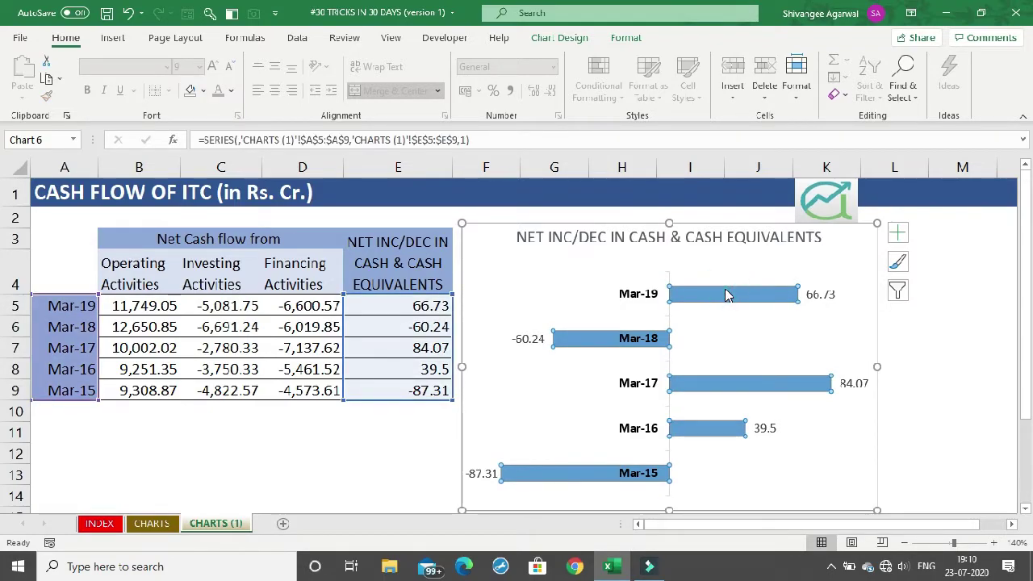
right_click(725, 295)
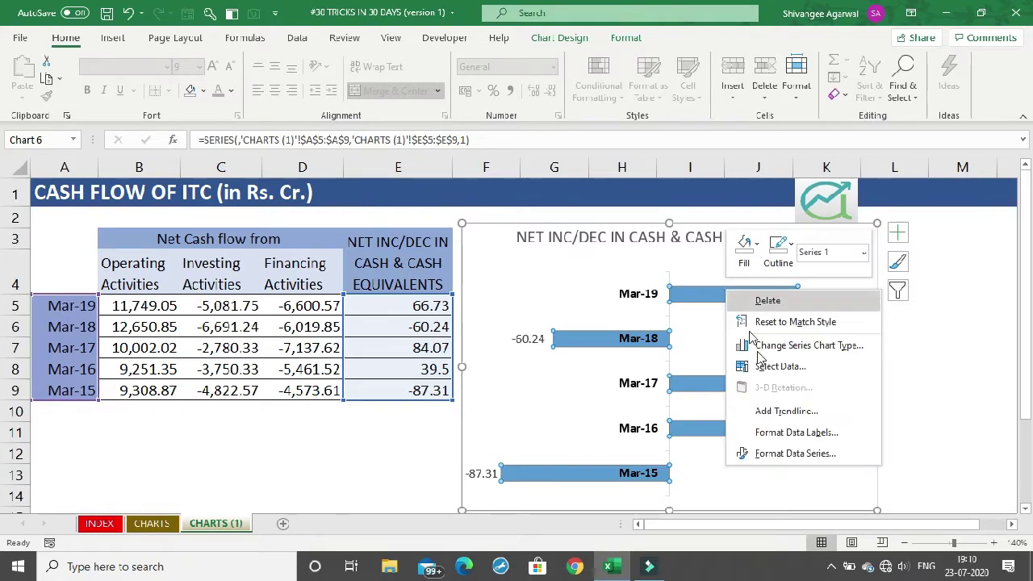
left_click(783, 455)
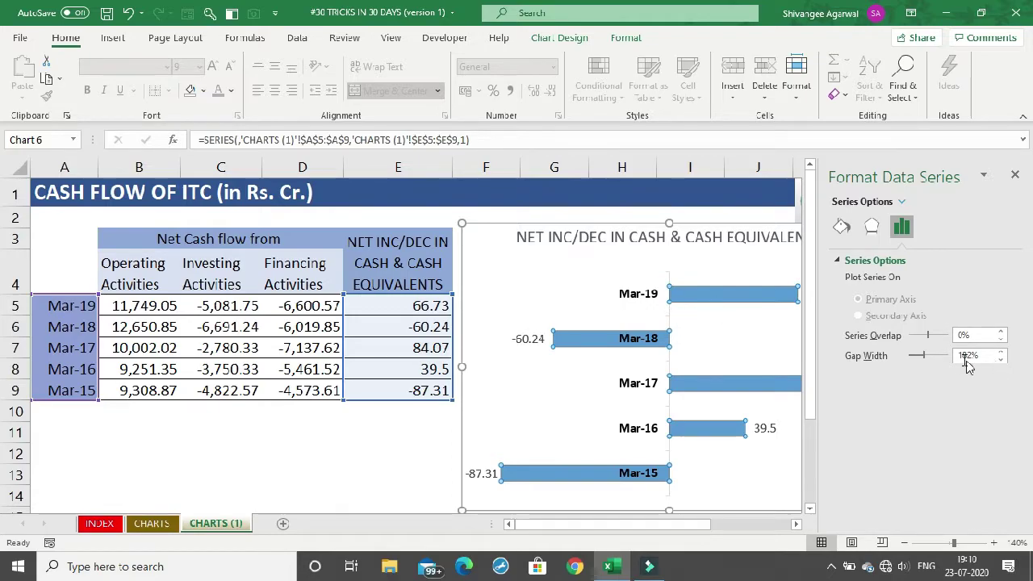
Reduce the bar series Gap Width to 84% so the bars are thicker
left_click_drag(927, 358, 925, 360)
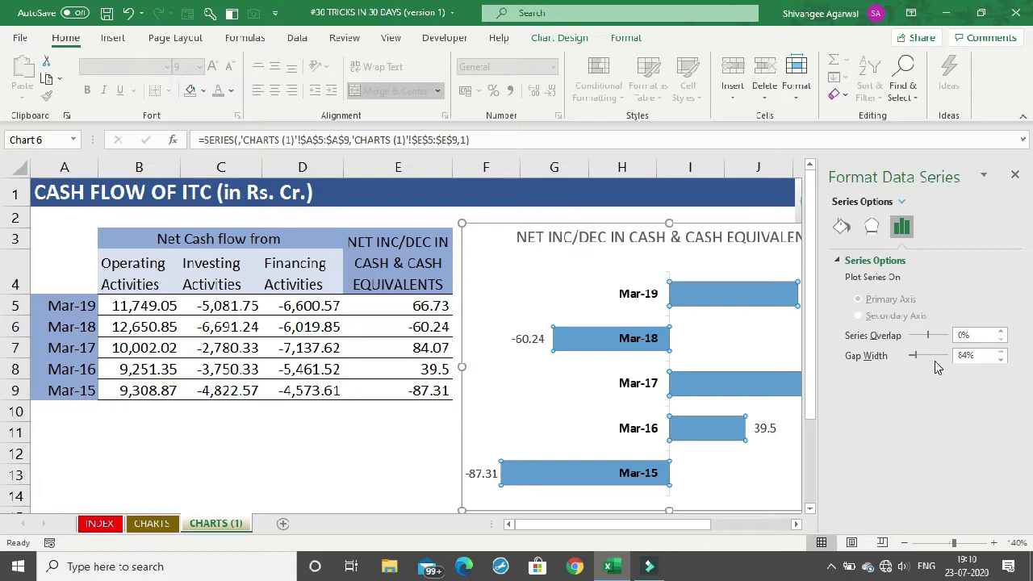
mouse_move(743, 293)
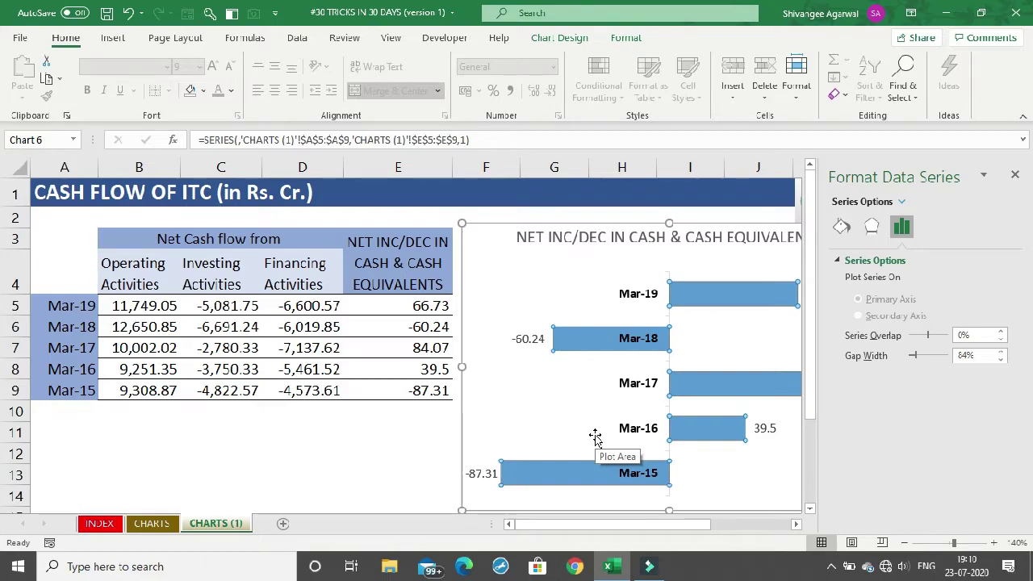
Fill the bars Light Green, using Invert if negative with red for the Mar-18 and Mar-15 bars
left_click(847, 231)
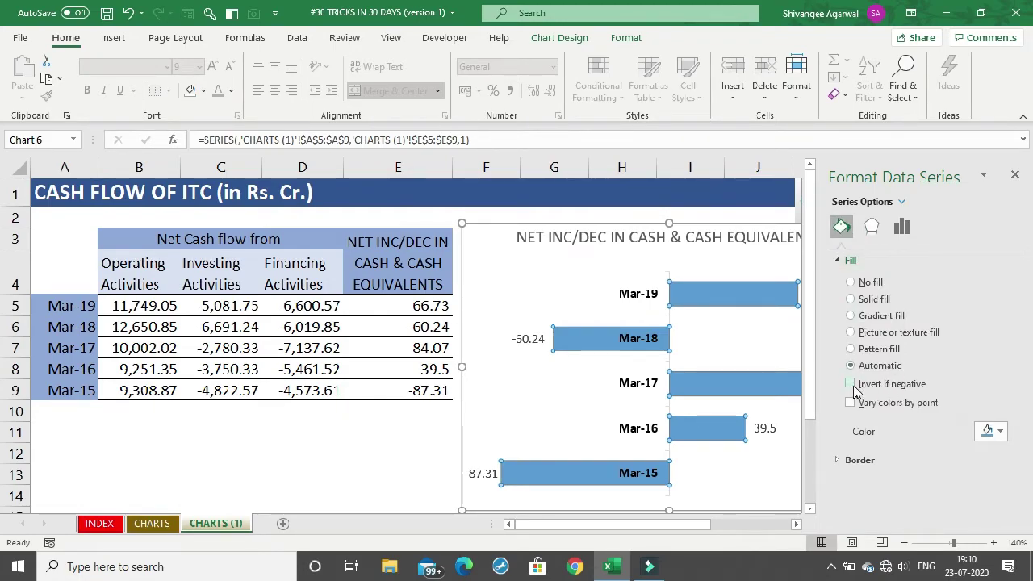
left_click(850, 385)
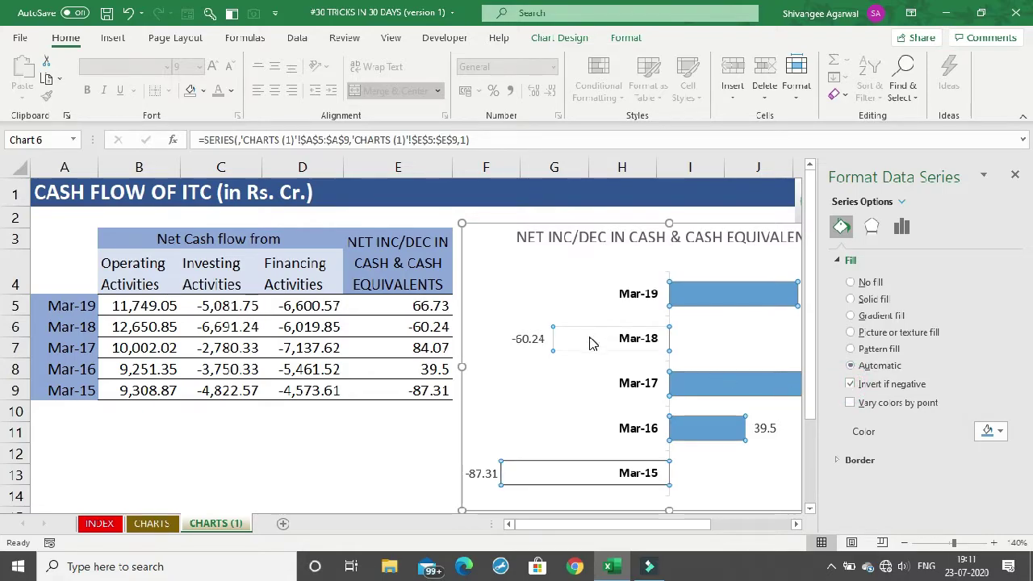
mouse_move(593, 343)
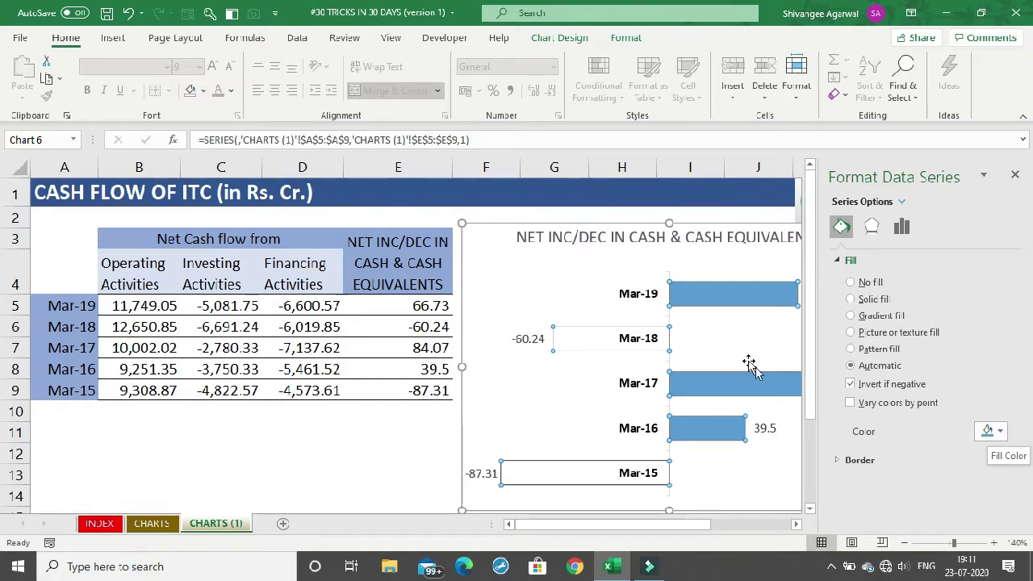
left_click(987, 432)
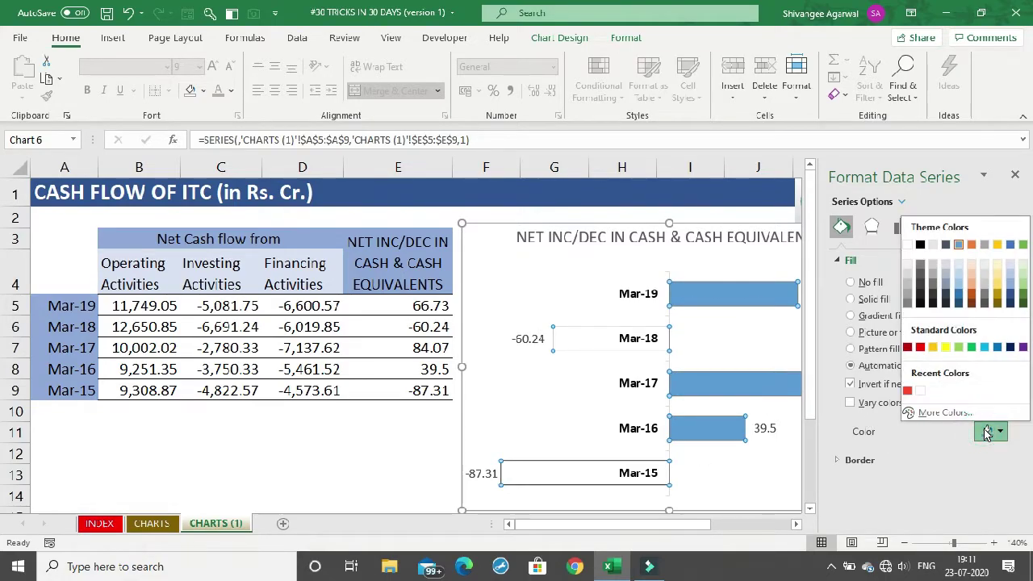
left_click(960, 353)
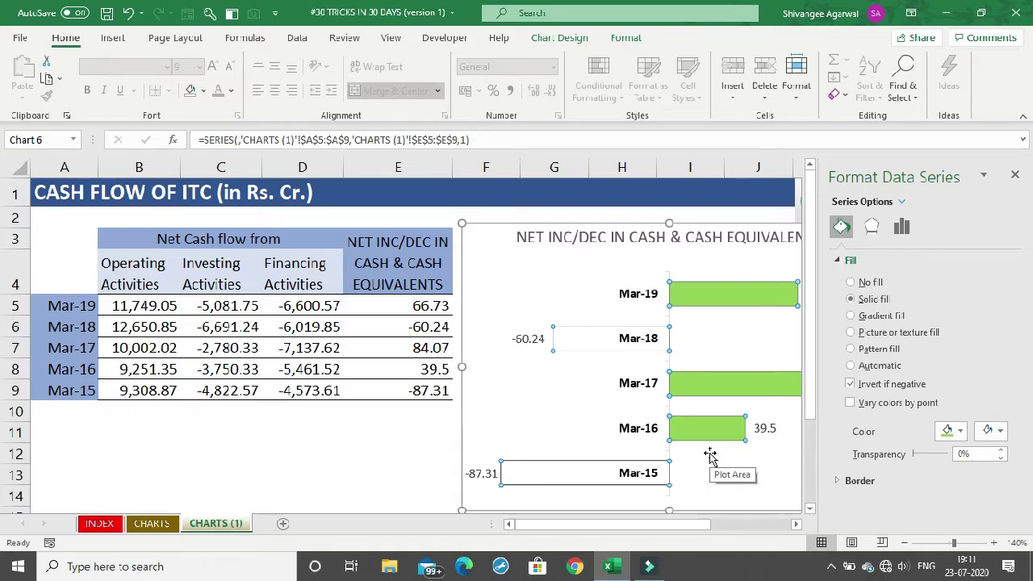
left_click(991, 431)
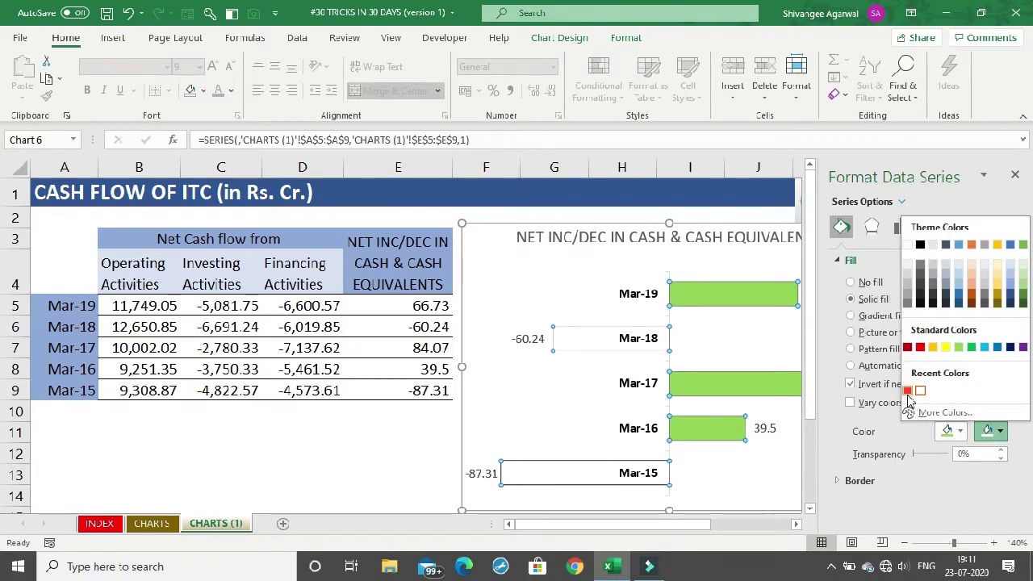
left_click(907, 393)
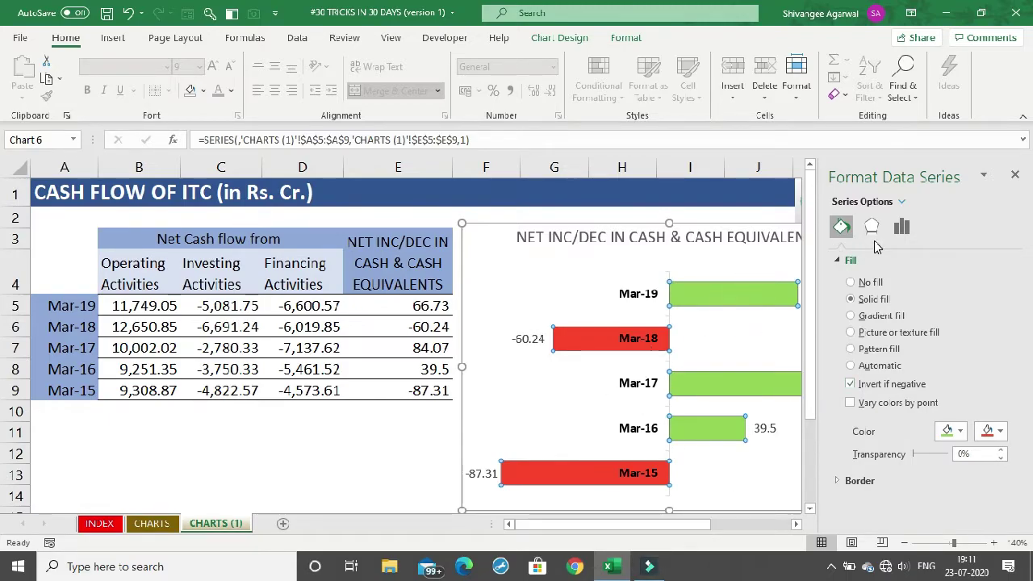
left_click(1015, 175)
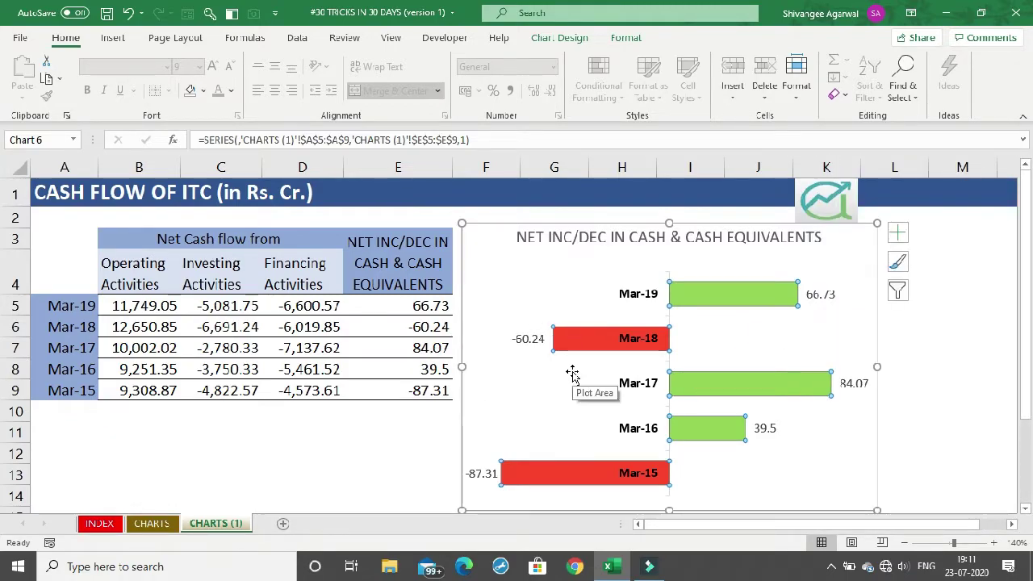
Compare against the finished chart on the CHARTS sheet, then return to CHARTS (1)
left_click(507, 279)
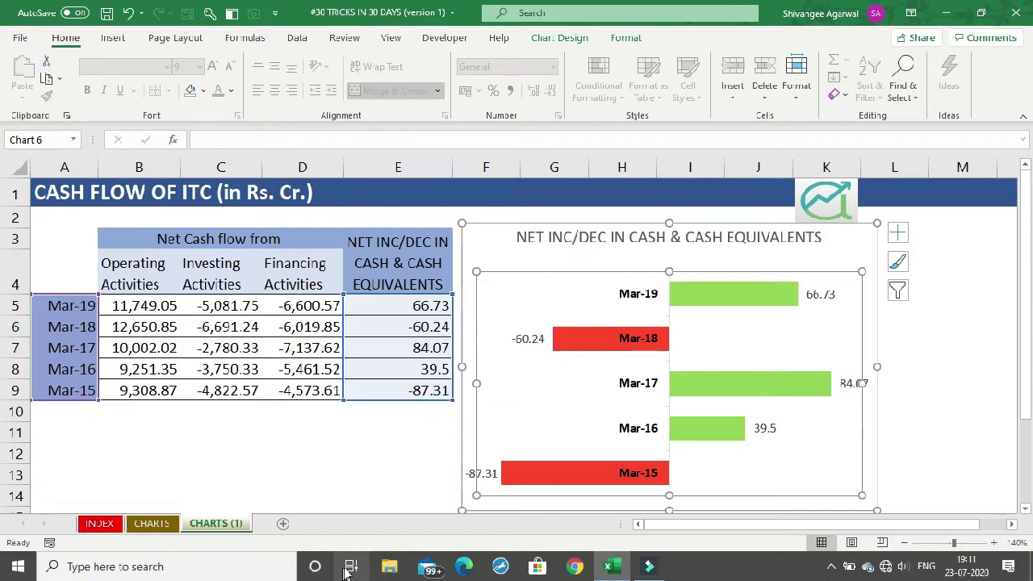
left_click(371, 478)
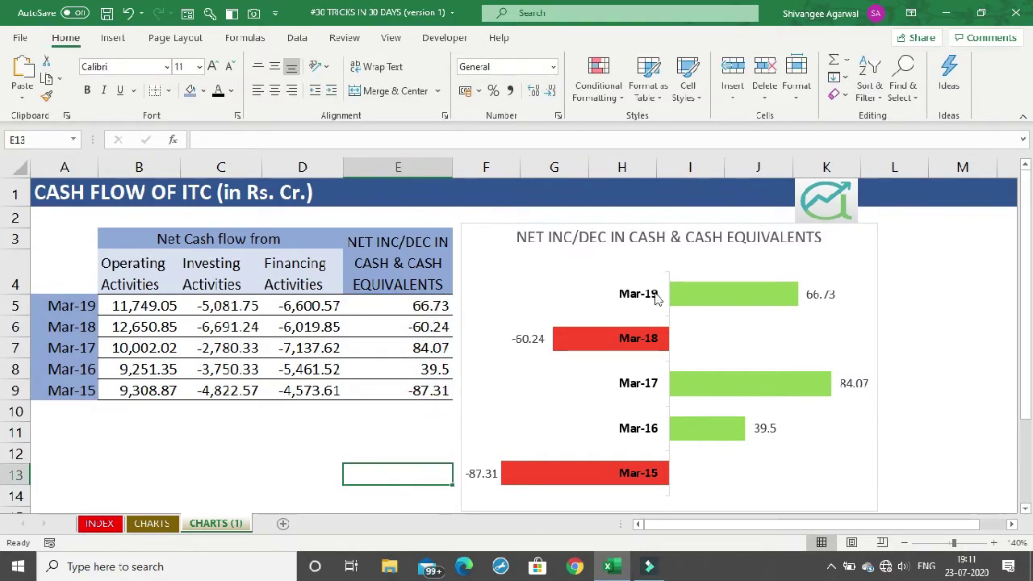
left_click(152, 523)
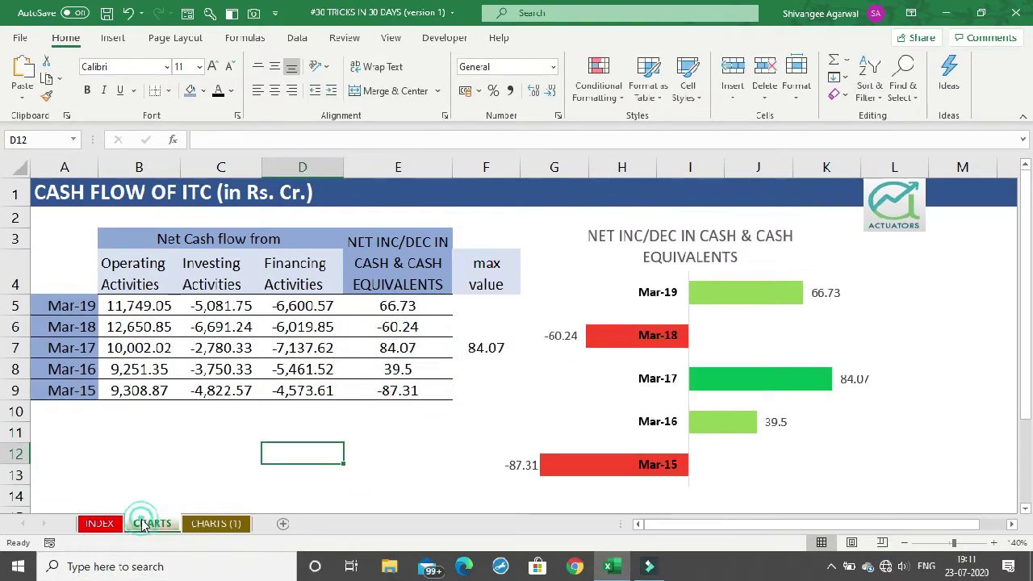
left_click(216, 523)
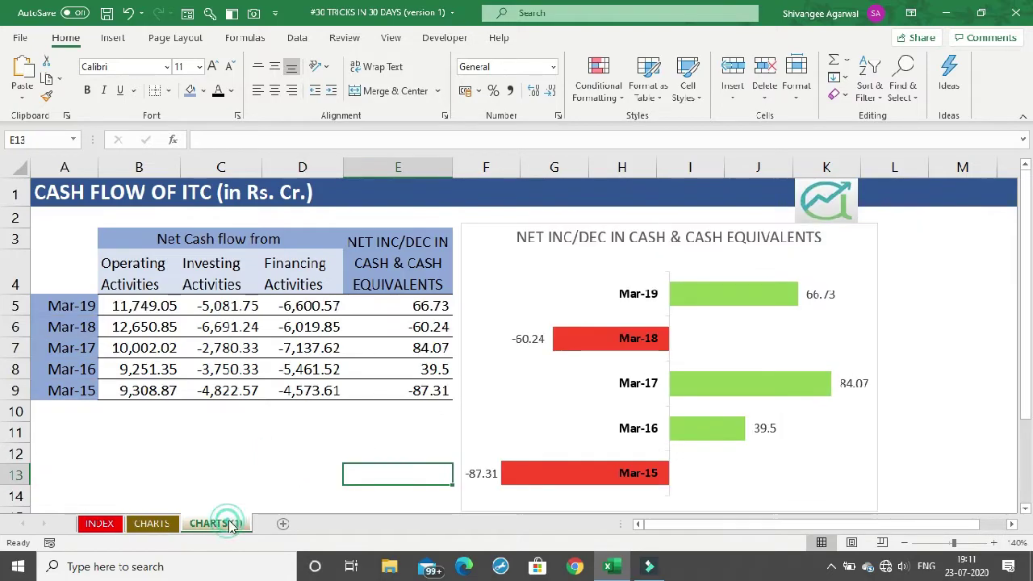
Narrow the chart from its right edge until the title wraps onto two lines
left_click(720, 365)
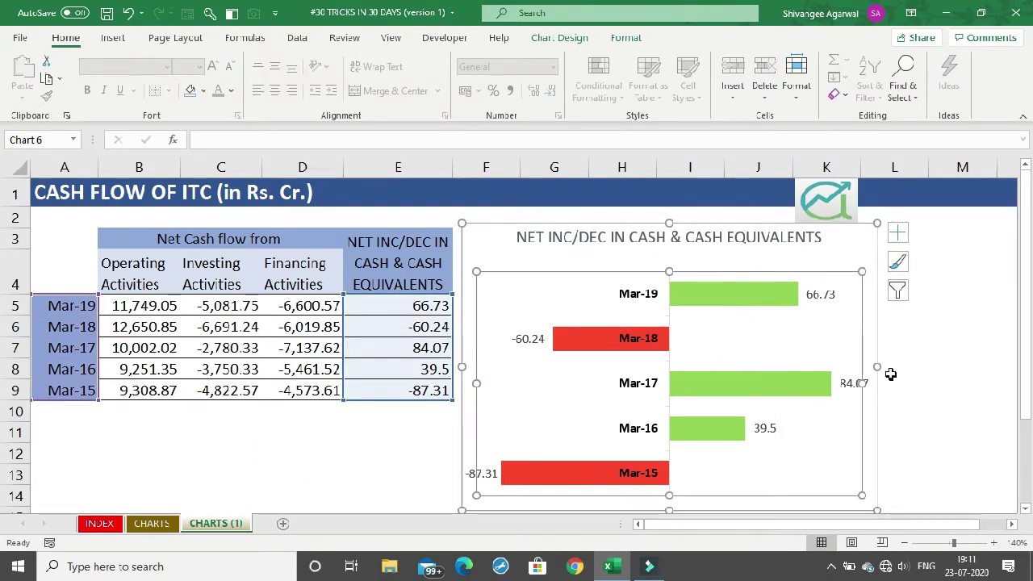
left_click_drag(880, 368, 864, 364)
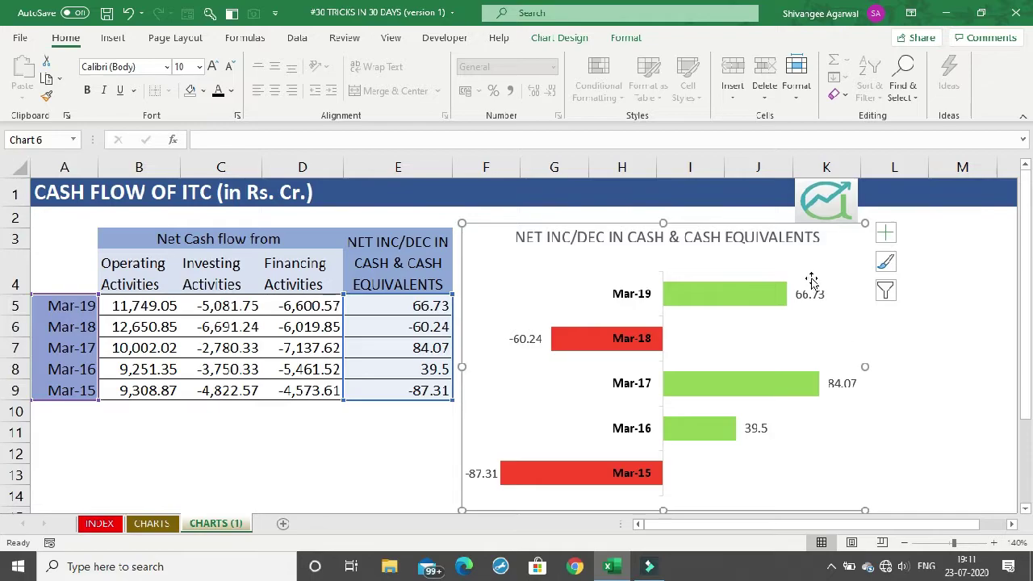
left_click(798, 241)
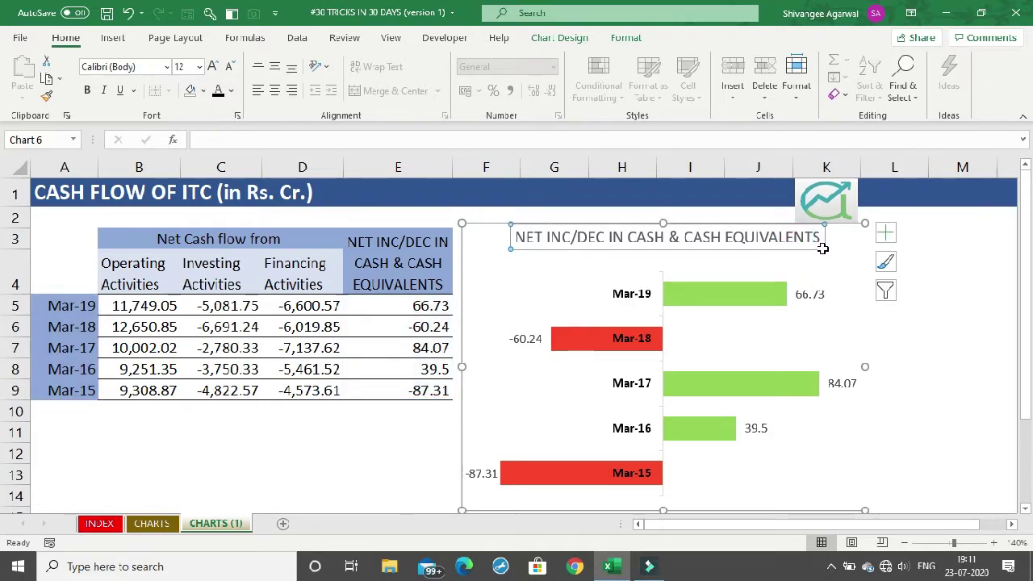
left_click_drag(867, 375, 842, 367)
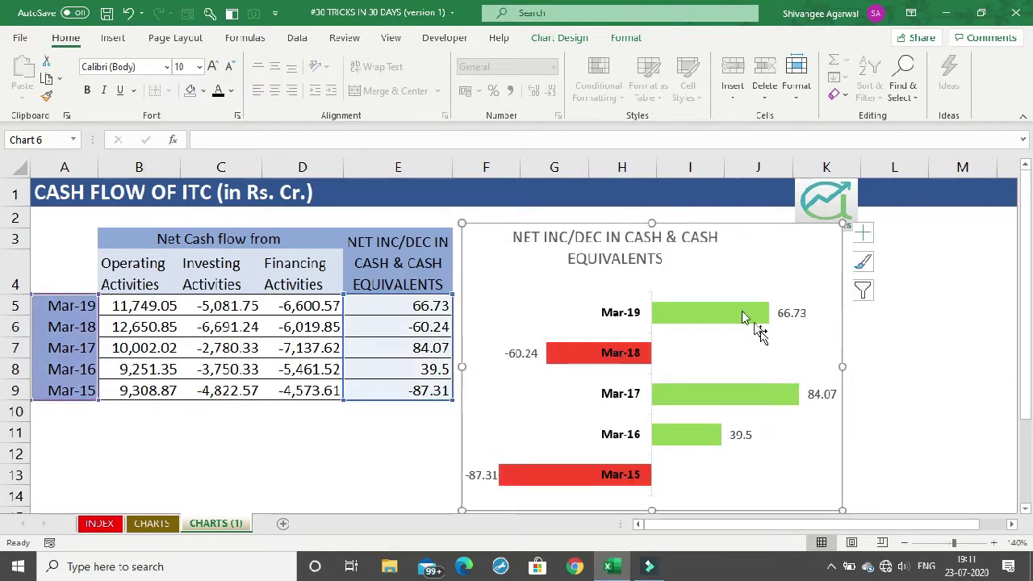
Drag the wrapped title to the right so it is centred above the bars
left_click(692, 267)
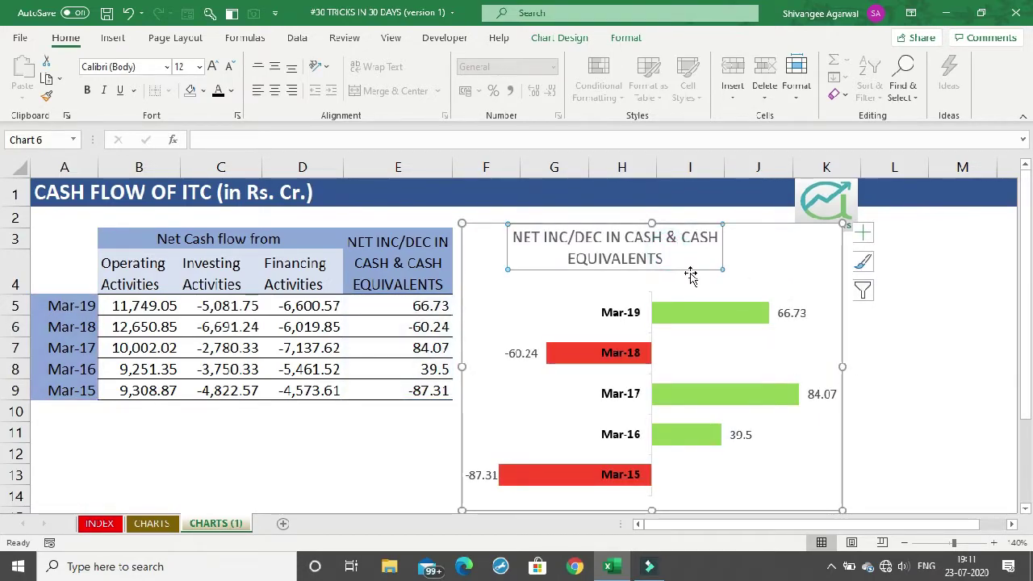
left_click_drag(691, 275, 732, 280)
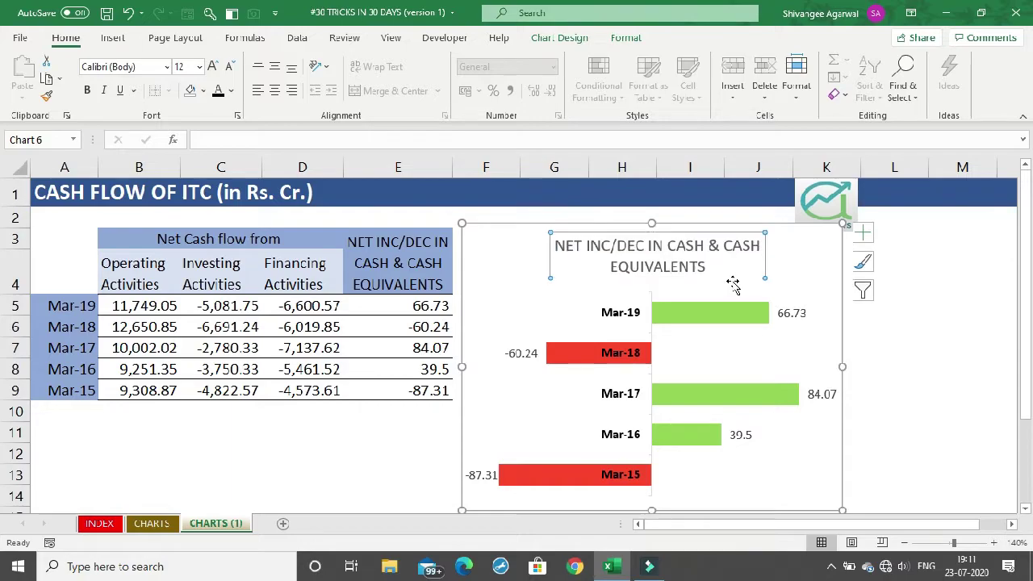
left_click(747, 348)
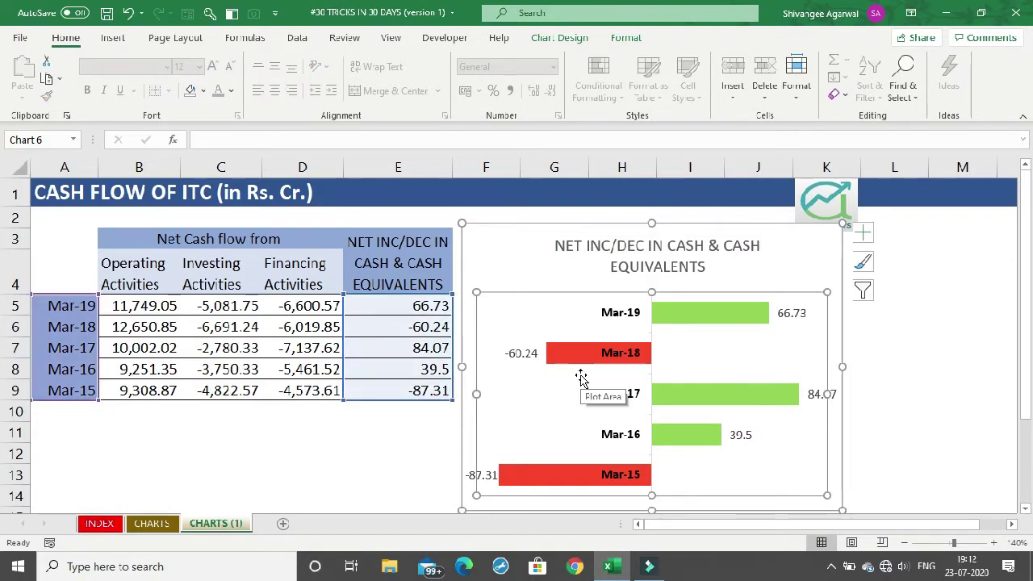
left_click(905, 361)
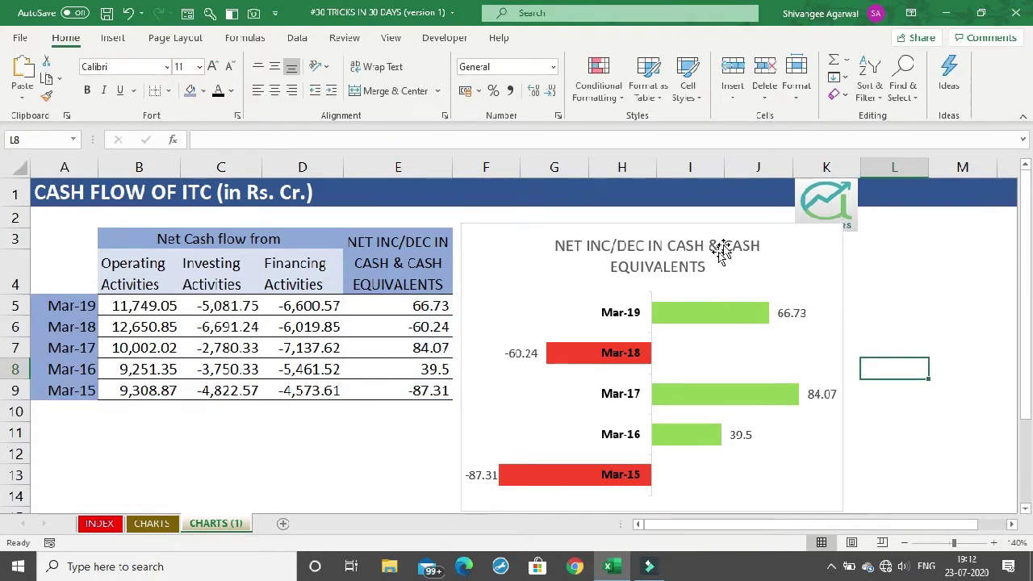
Set the chart's Shape Fill to No Fill and Shape Outline to No Outline
left_click(767, 267)
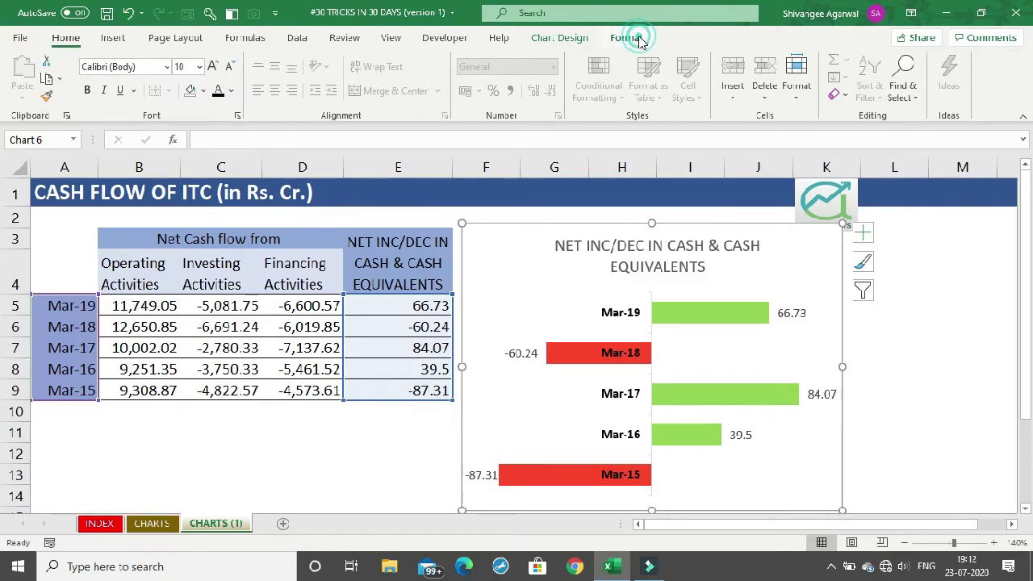
left_click(628, 38)
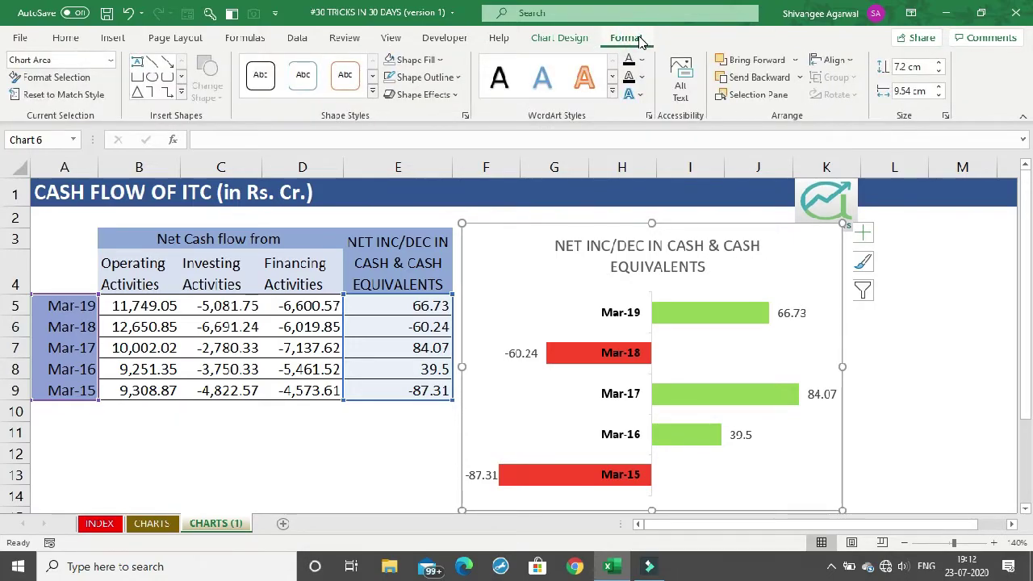
left_click(421, 64)
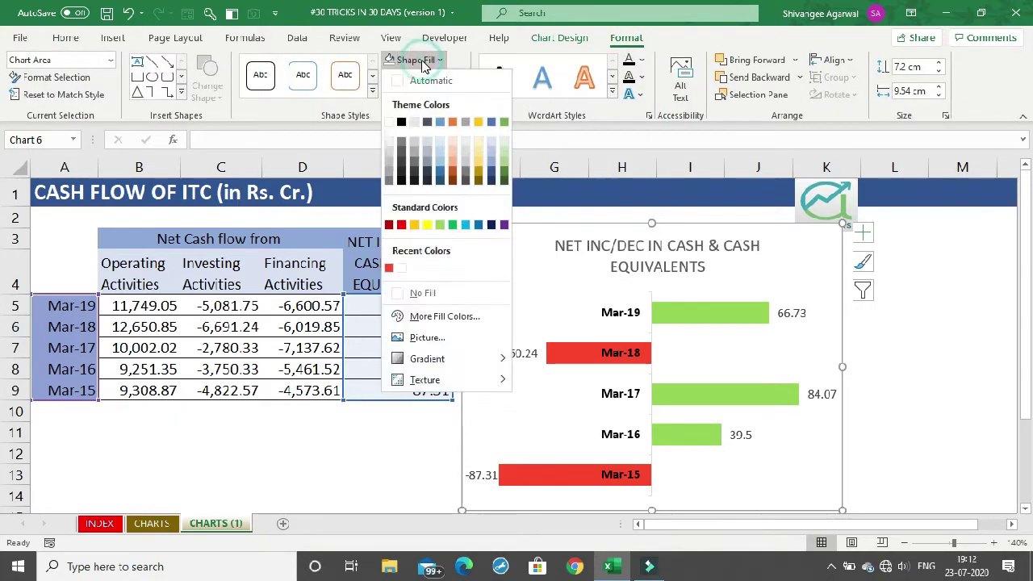
left_click(408, 296)
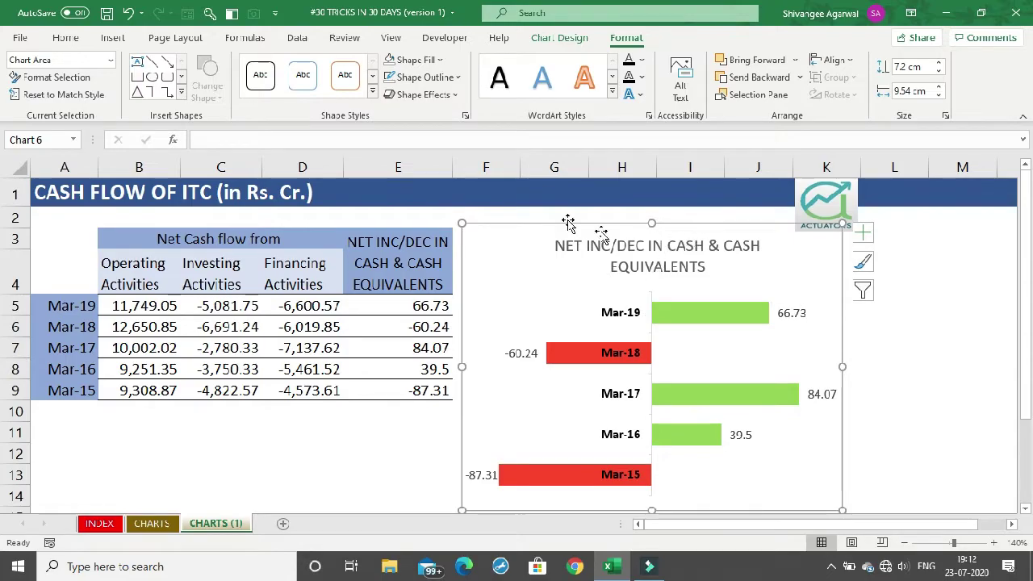
left_click(406, 78)
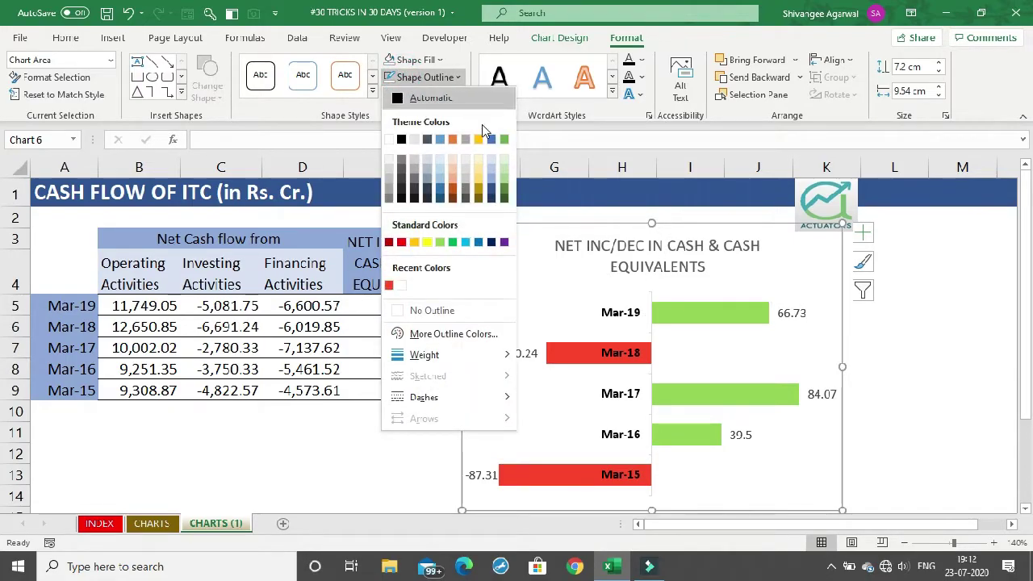
left_click(421, 320)
left_click(421, 432)
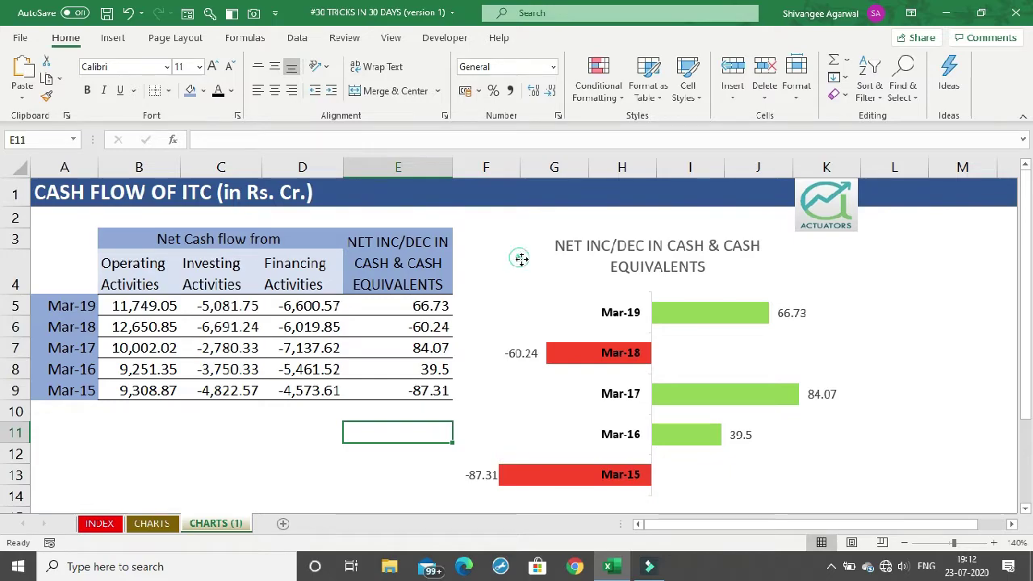
Nudge the chart up and right to sit over columns G–K beside the table, then deselect it
left_click_drag(518, 255, 549, 228)
left_click(439, 449)
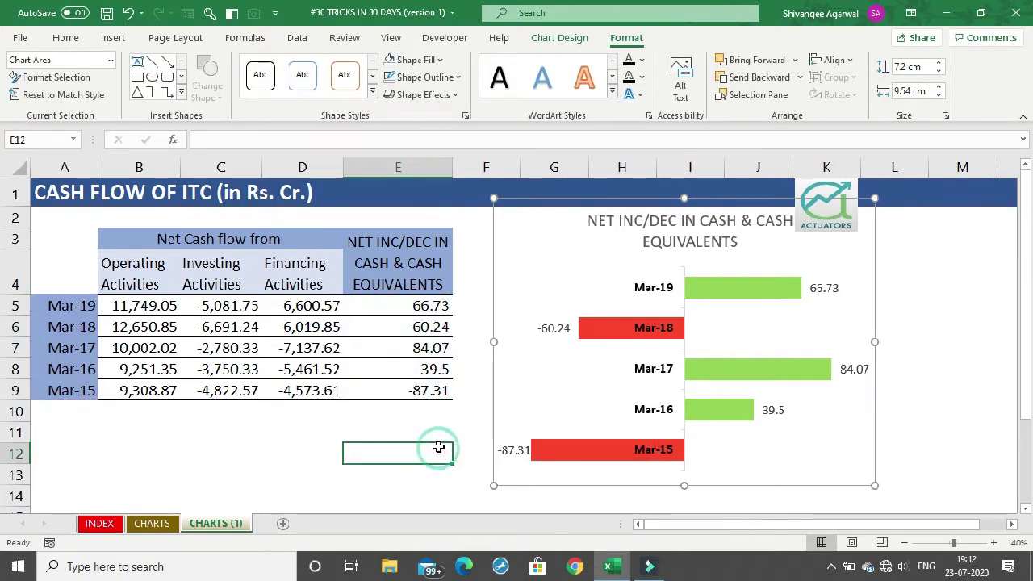